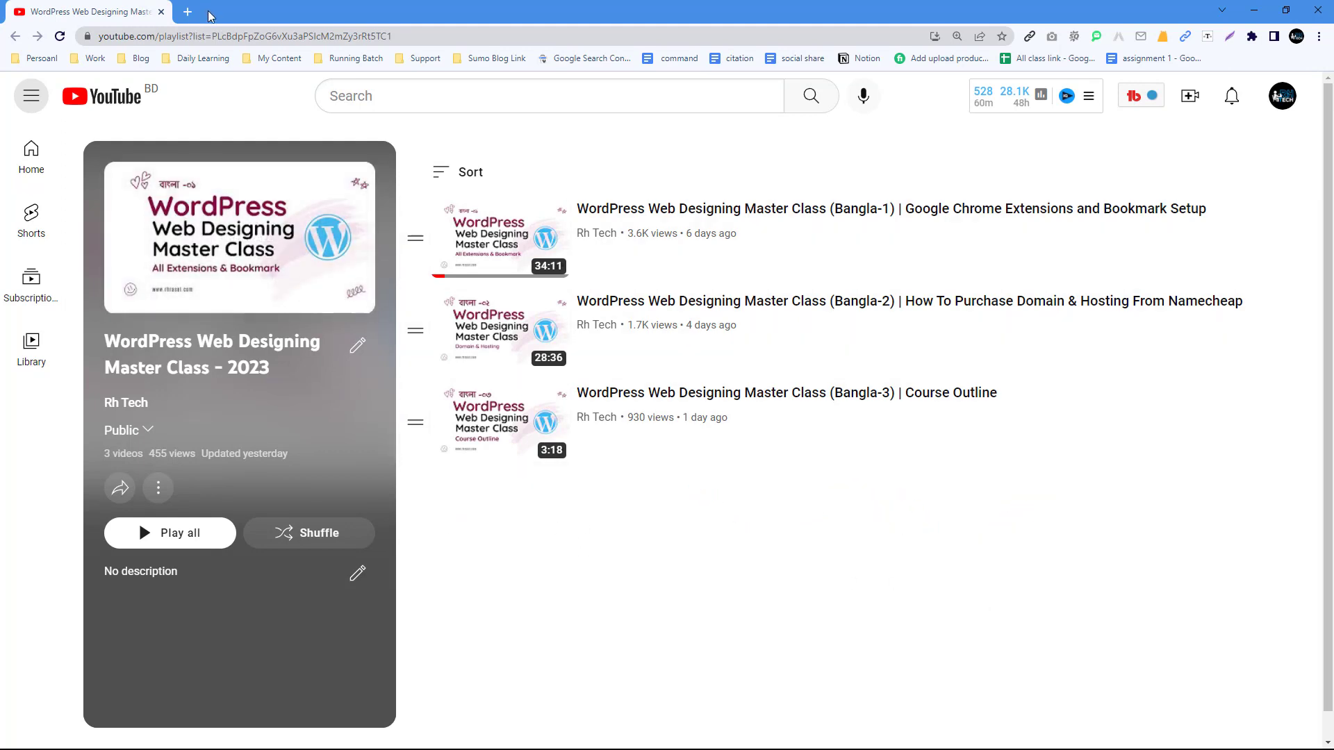
- Minimize the YouTube playlist window and bring up the Chrome window with a blank new tab
click(1253, 10)
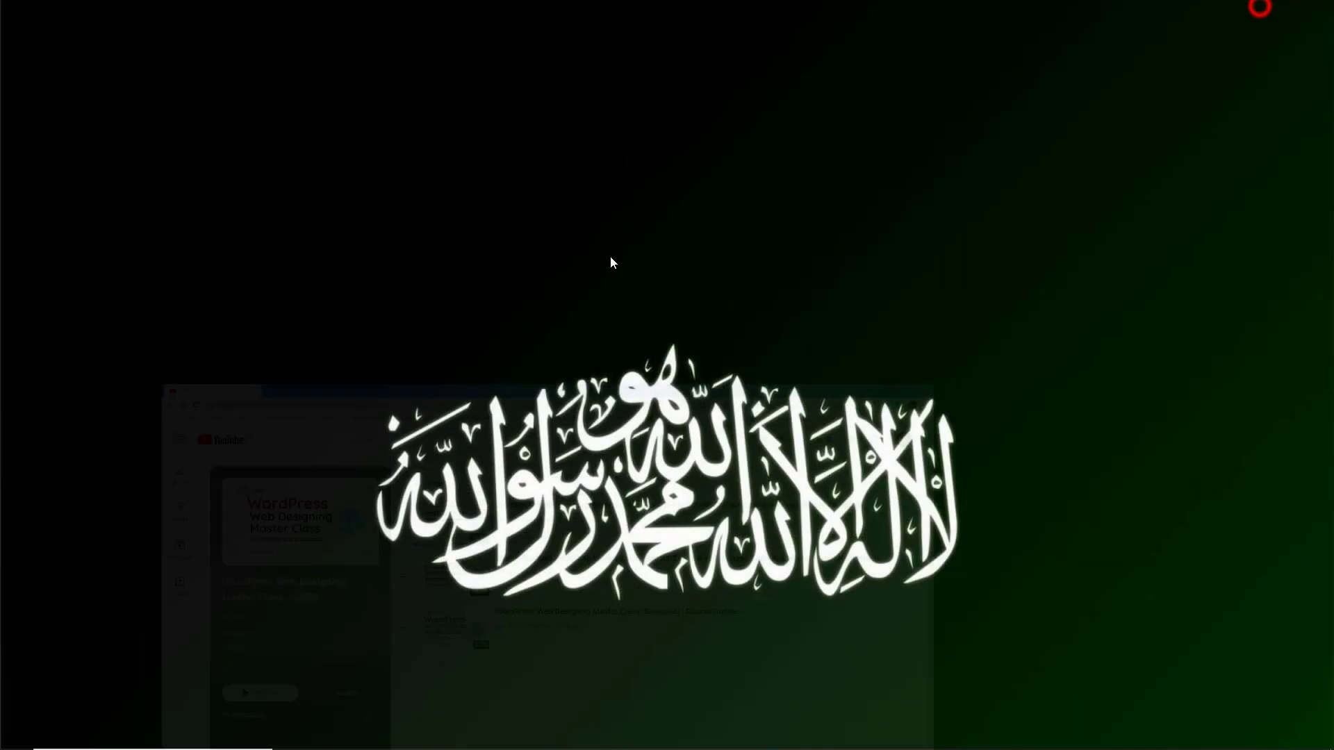
click(394, 735)
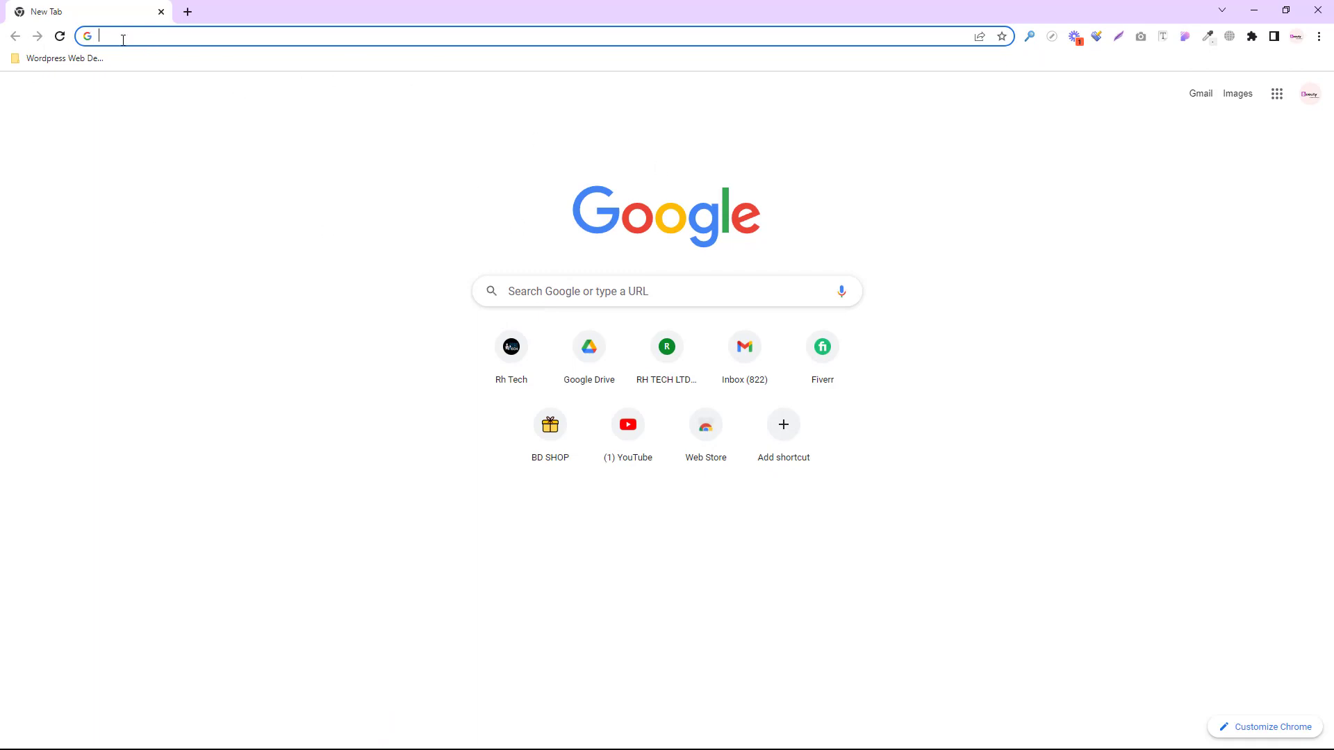
- Search Google for pantheon.io and open the Pantheon.io website
text(pant)
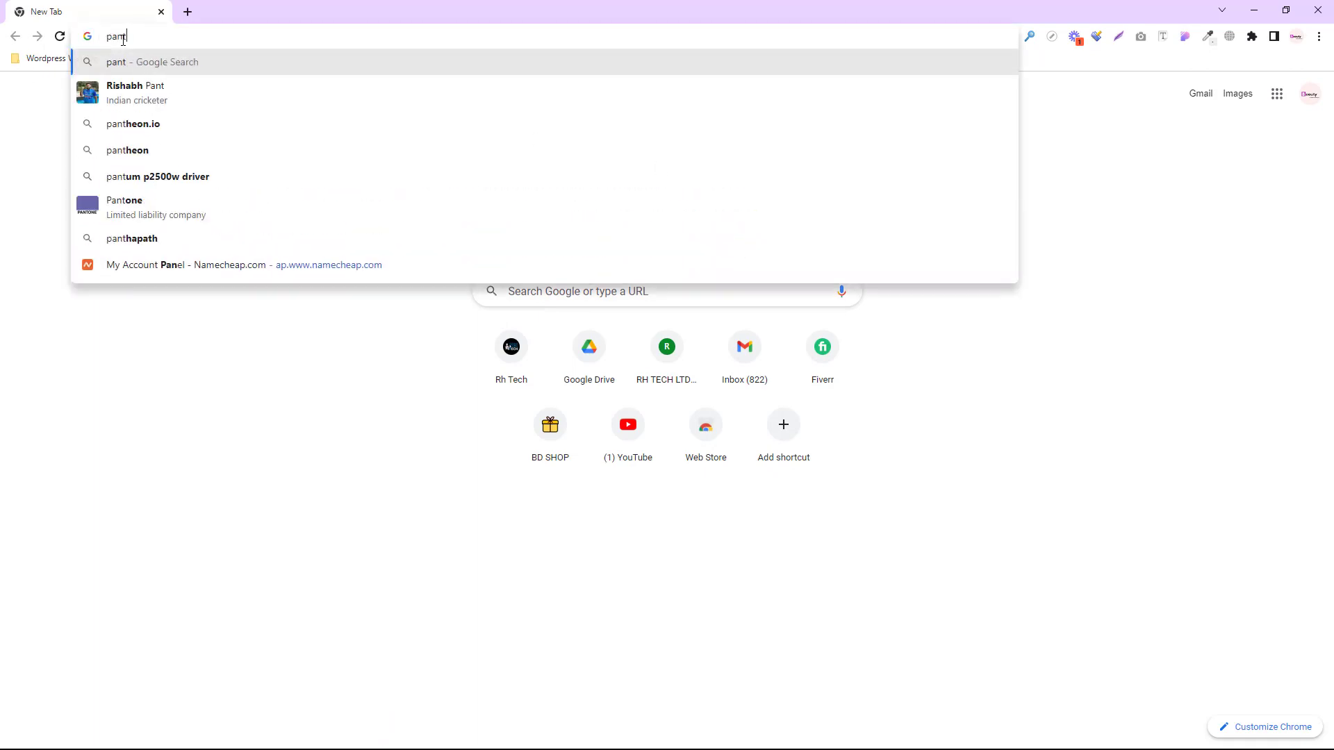
text(hion)
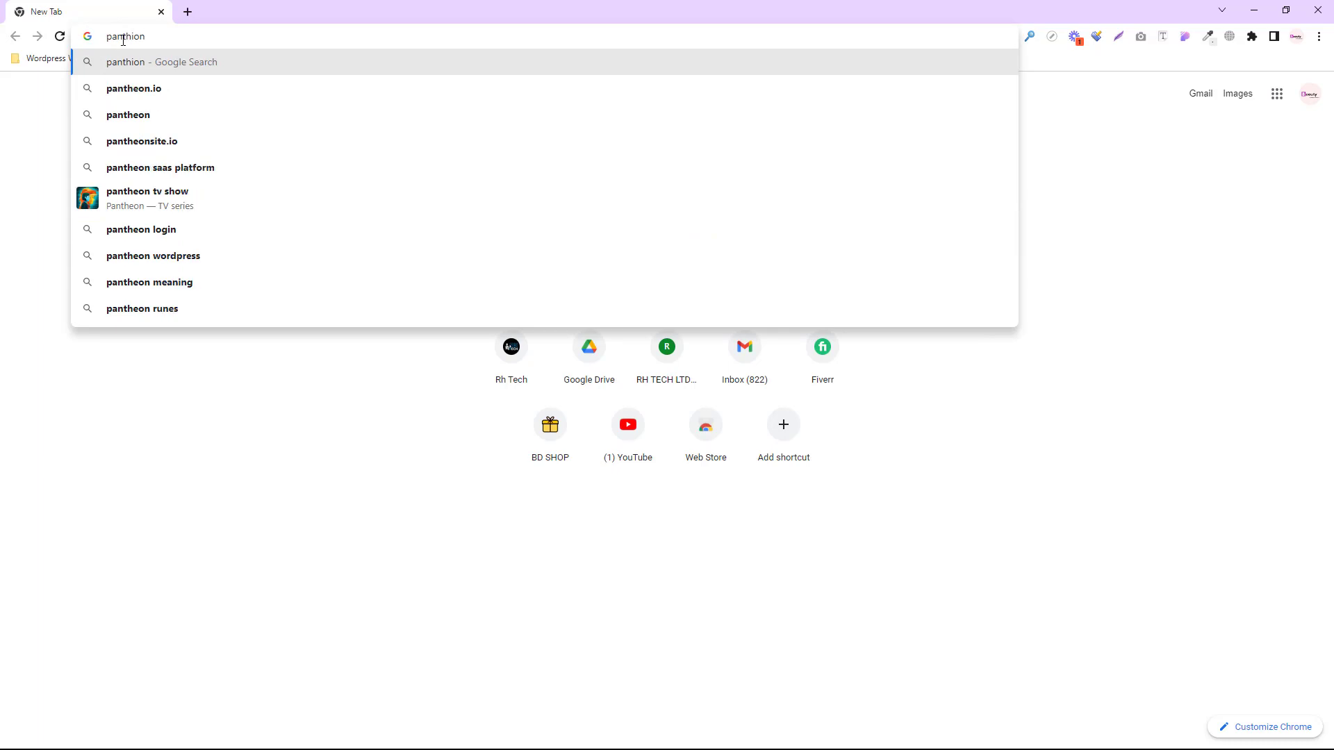
click(129, 88)
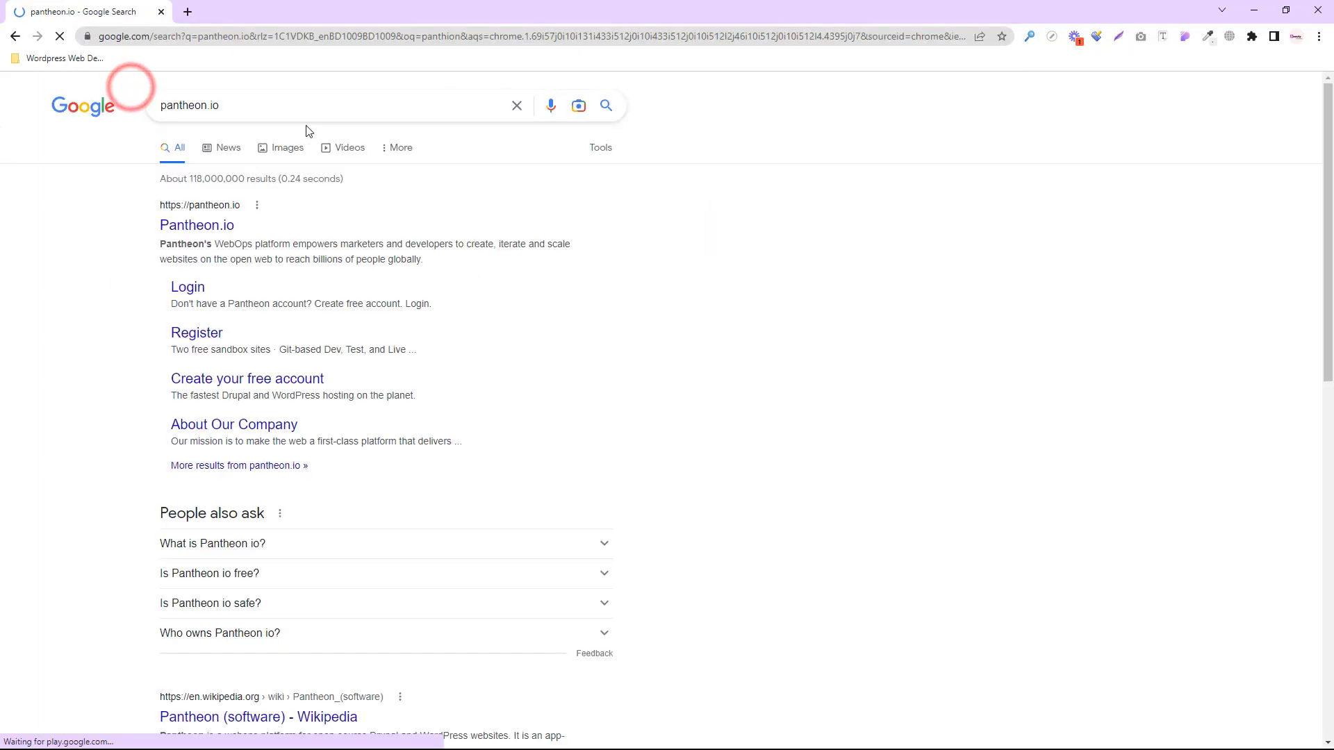
key(ctrl+plus)
key(ctrl+plus)
key(ctrl+plus)
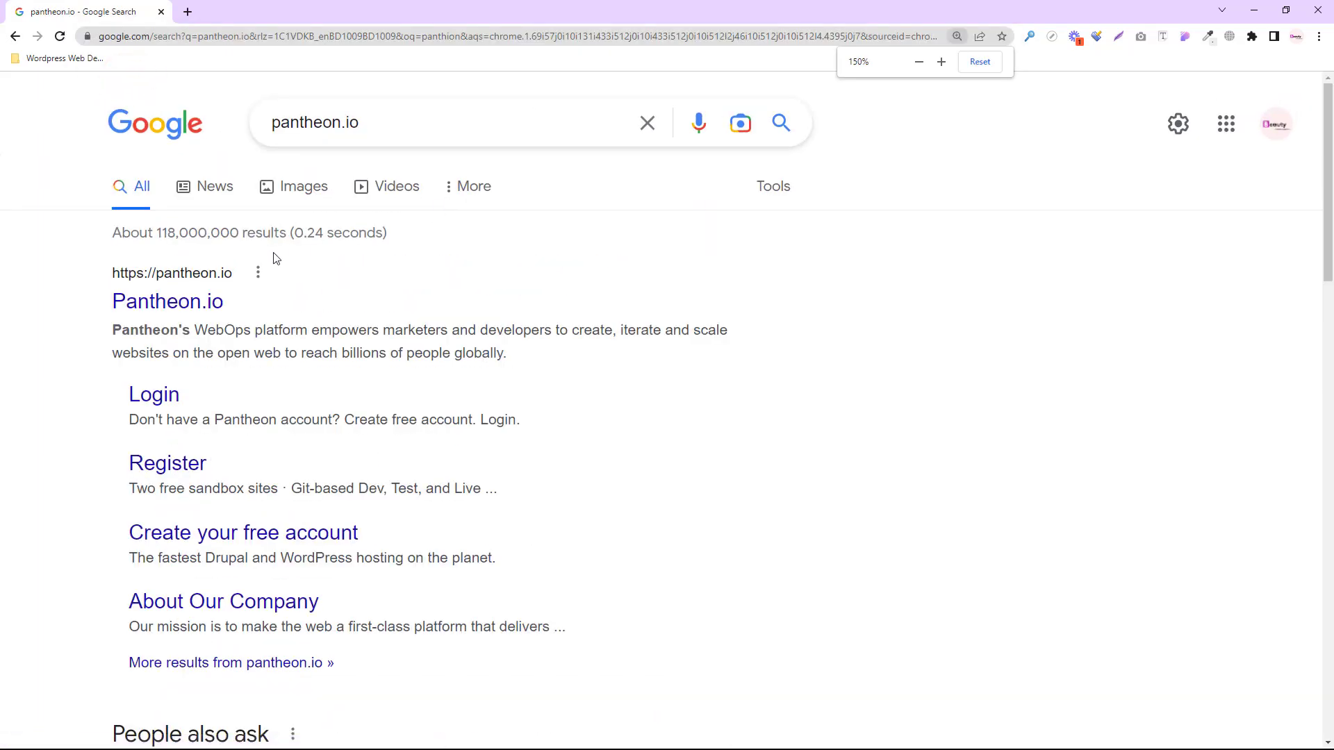
click(210, 273)
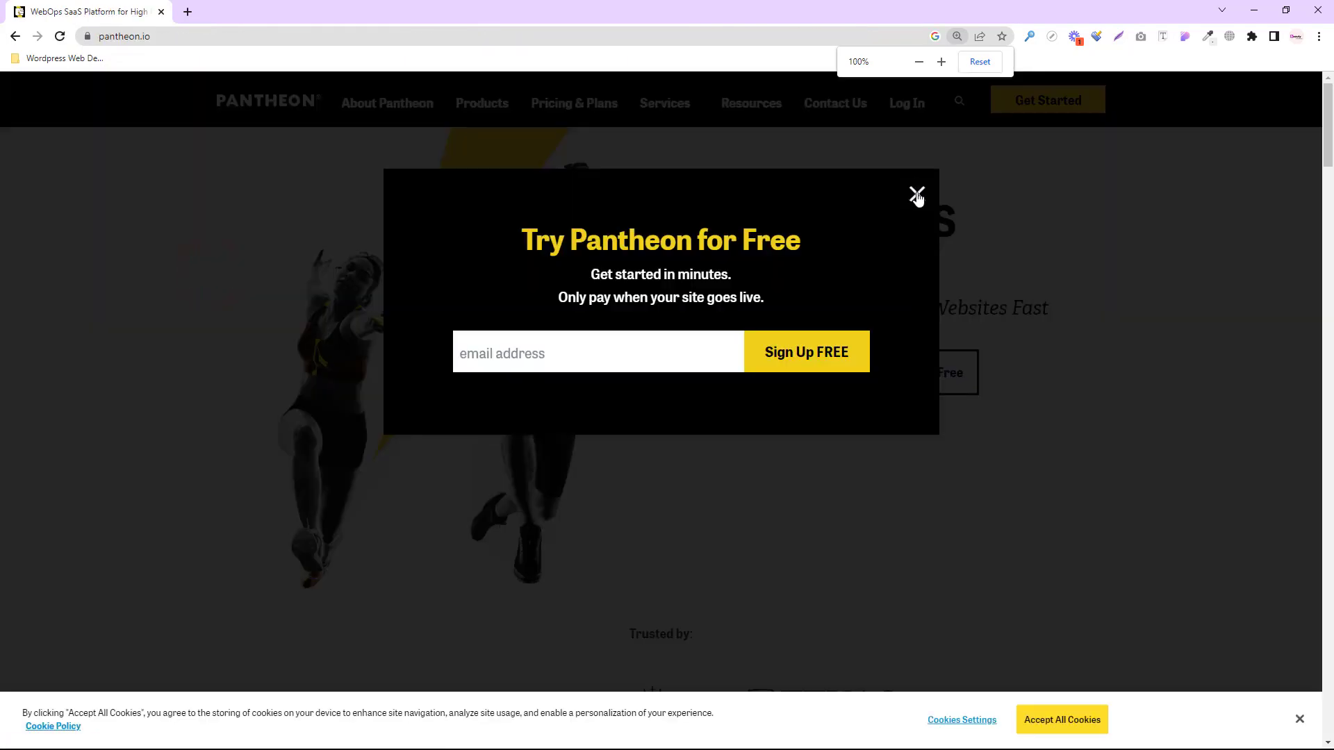
- Dismiss the Try Pantheon for Free popup and open the Create Your Free Account sign-up form
click(916, 192)
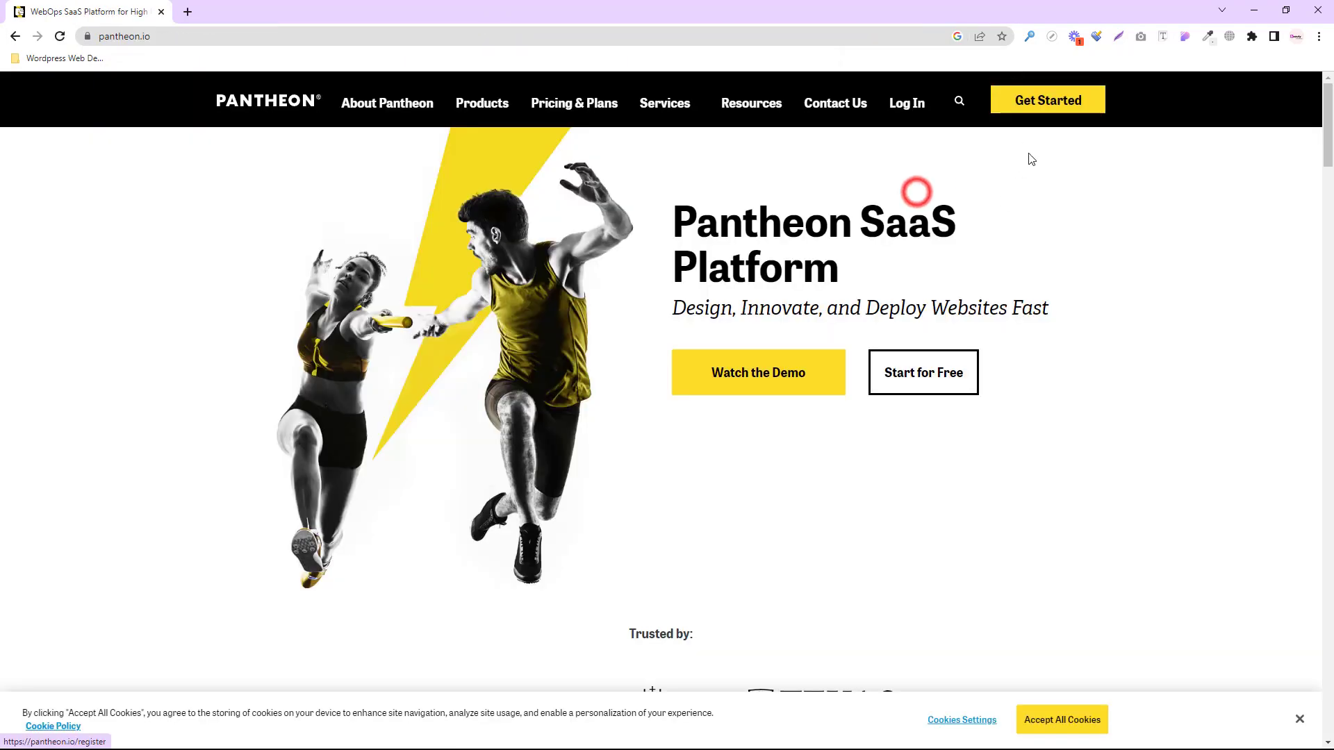
click(1028, 103)
scroll(917, 333, down, 1)
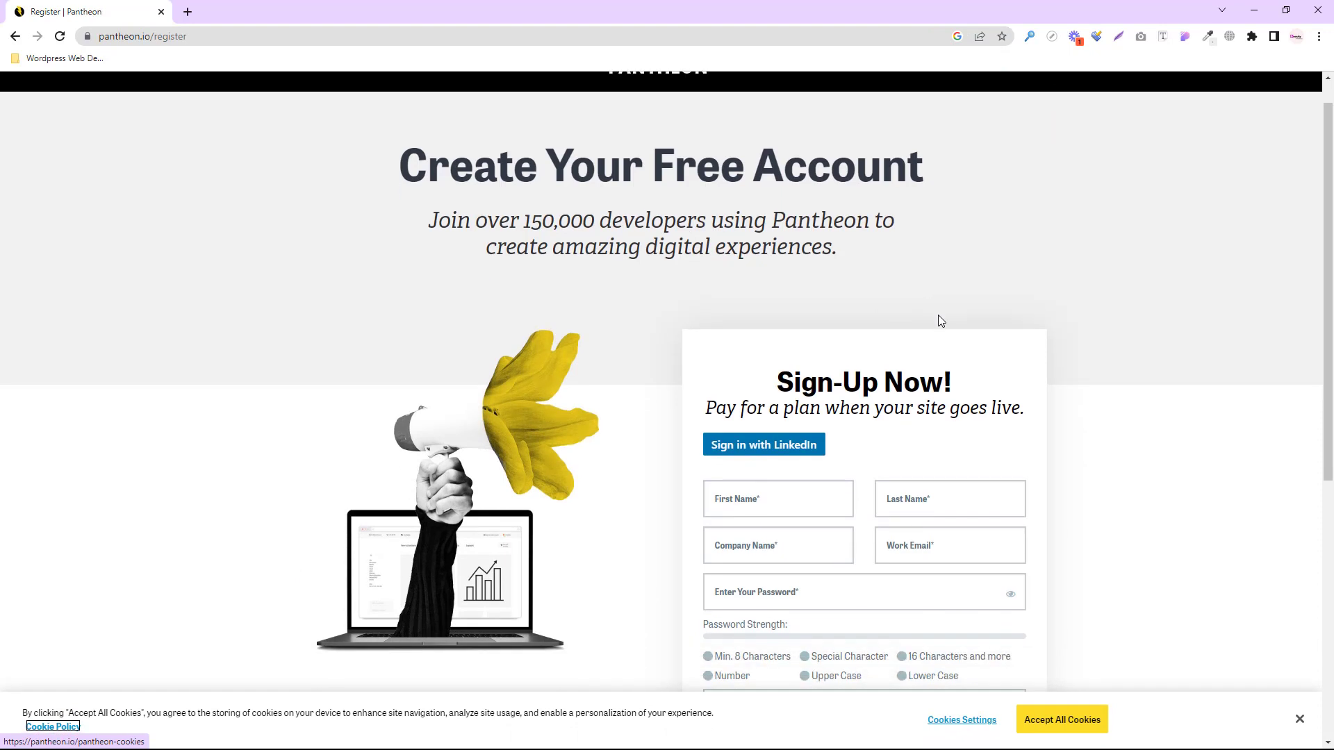
scroll(937, 321, down, 2)
drag(788, 207, 903, 208)
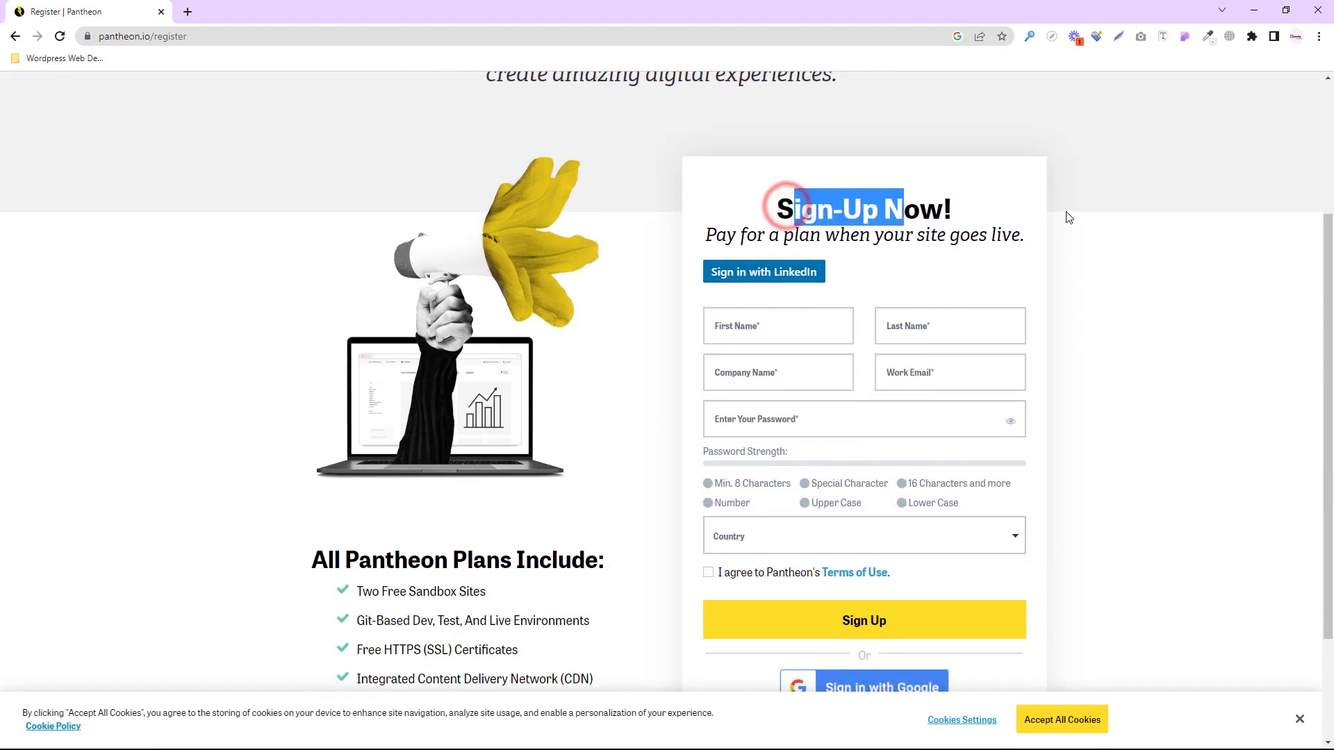
scroll(1068, 218, down, 2)
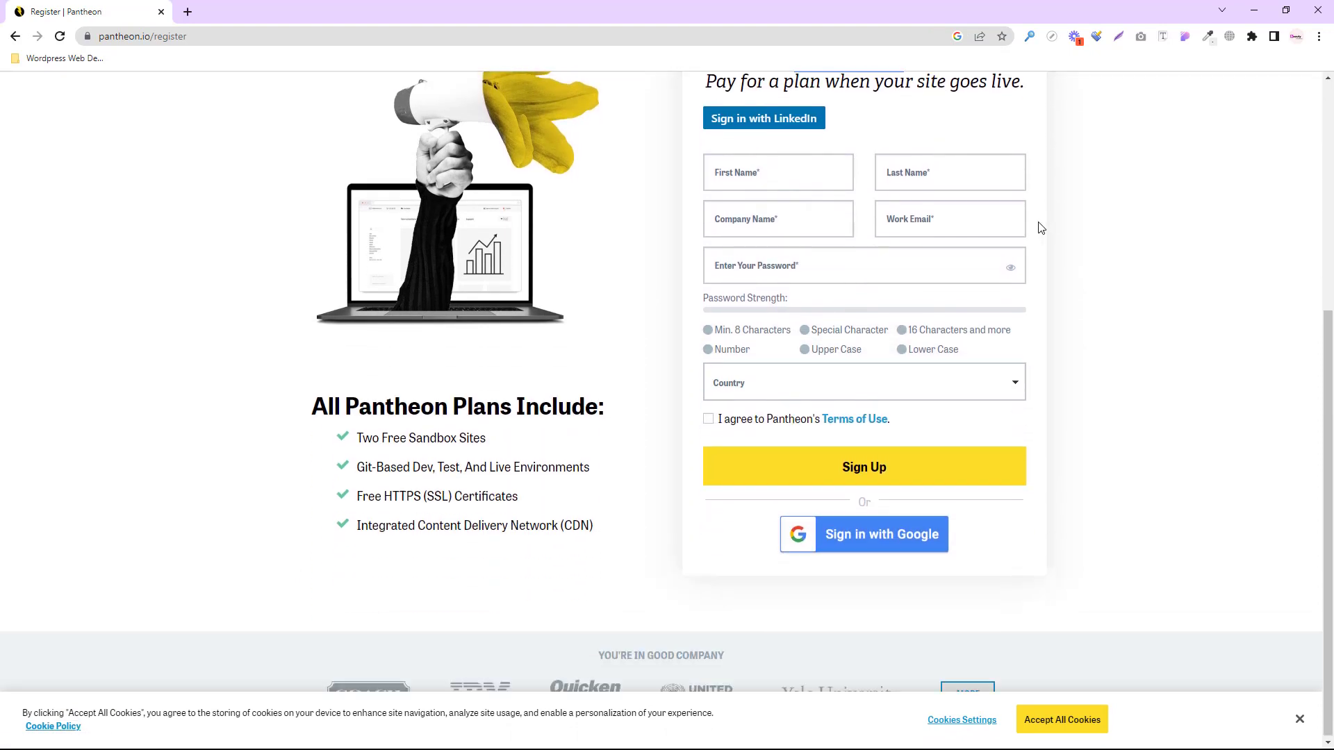
- Sign up with the existing Google account and enter the first and last name
click(890, 543)
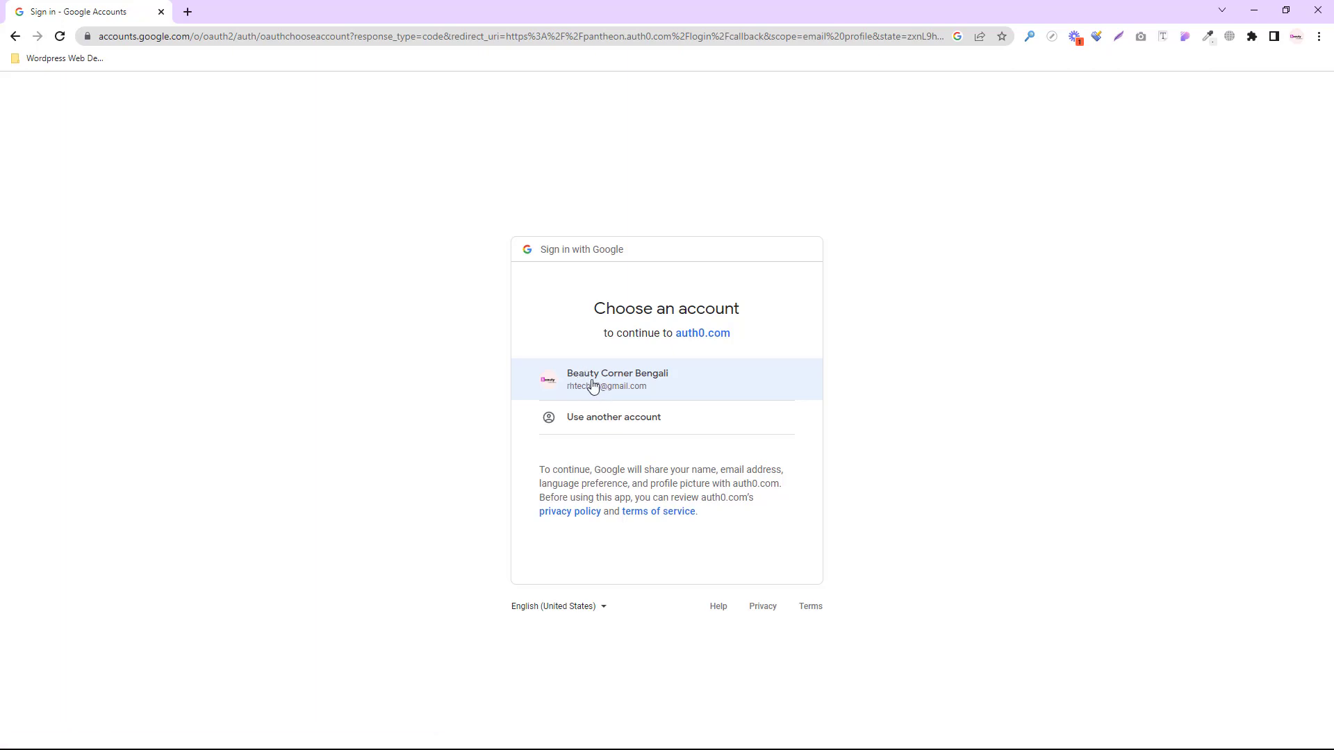
click(591, 380)
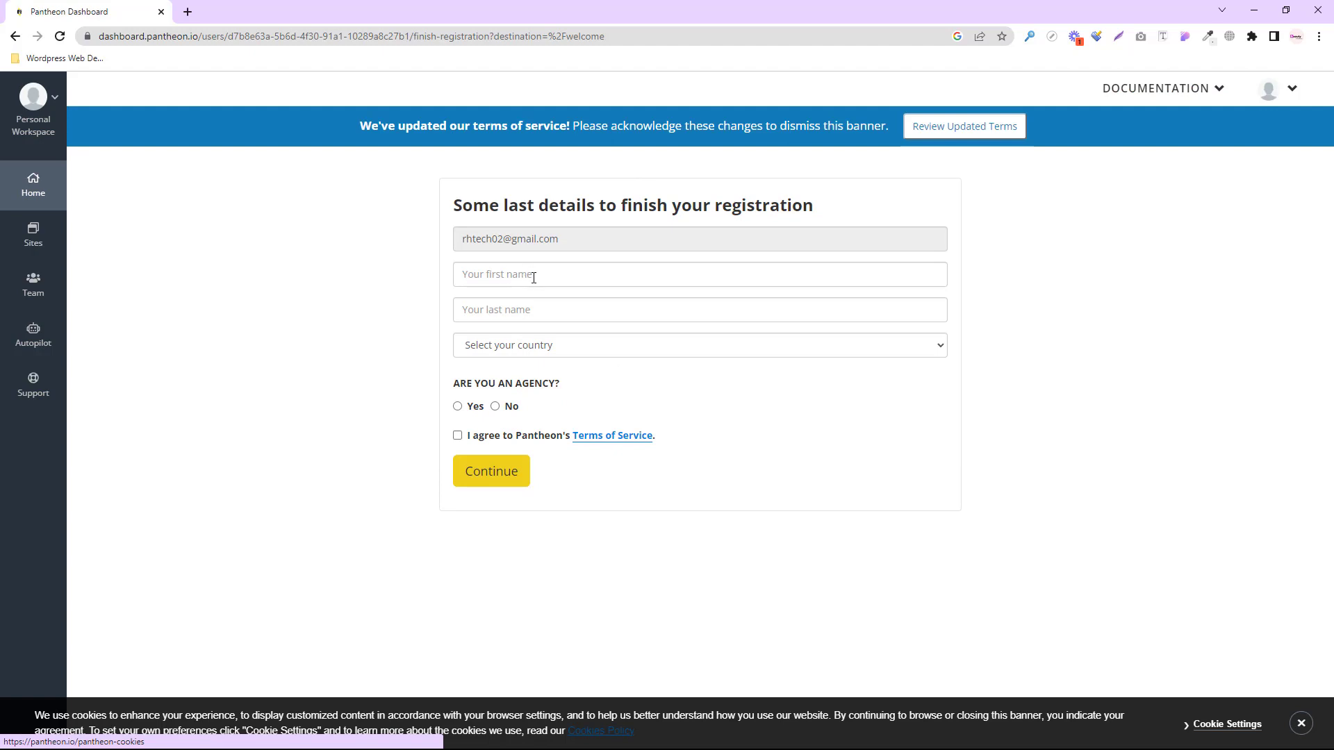
click(528, 275)
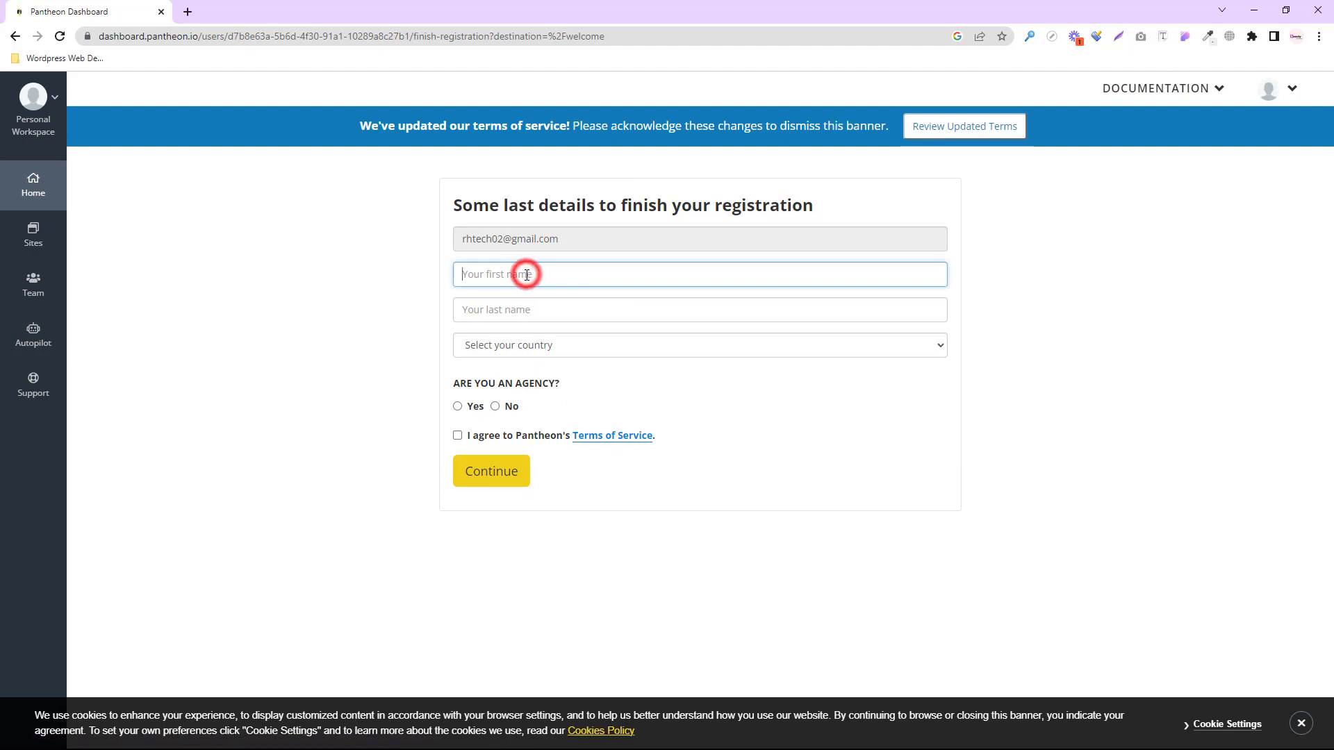
text(rh)
click(525, 309)
text(rasel)
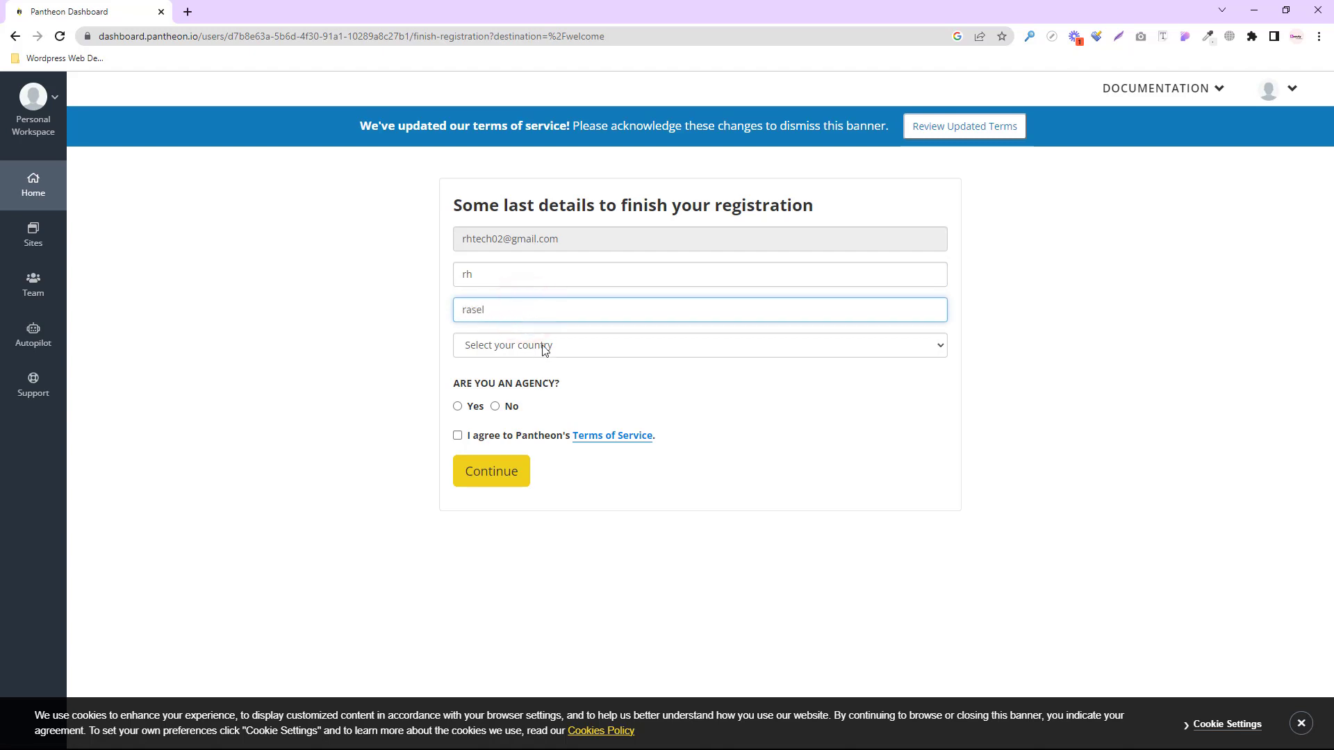
- Set country to Bangladesh, opt in to marketing, answer No to agency, accept the Terms, and continue
click(545, 348)
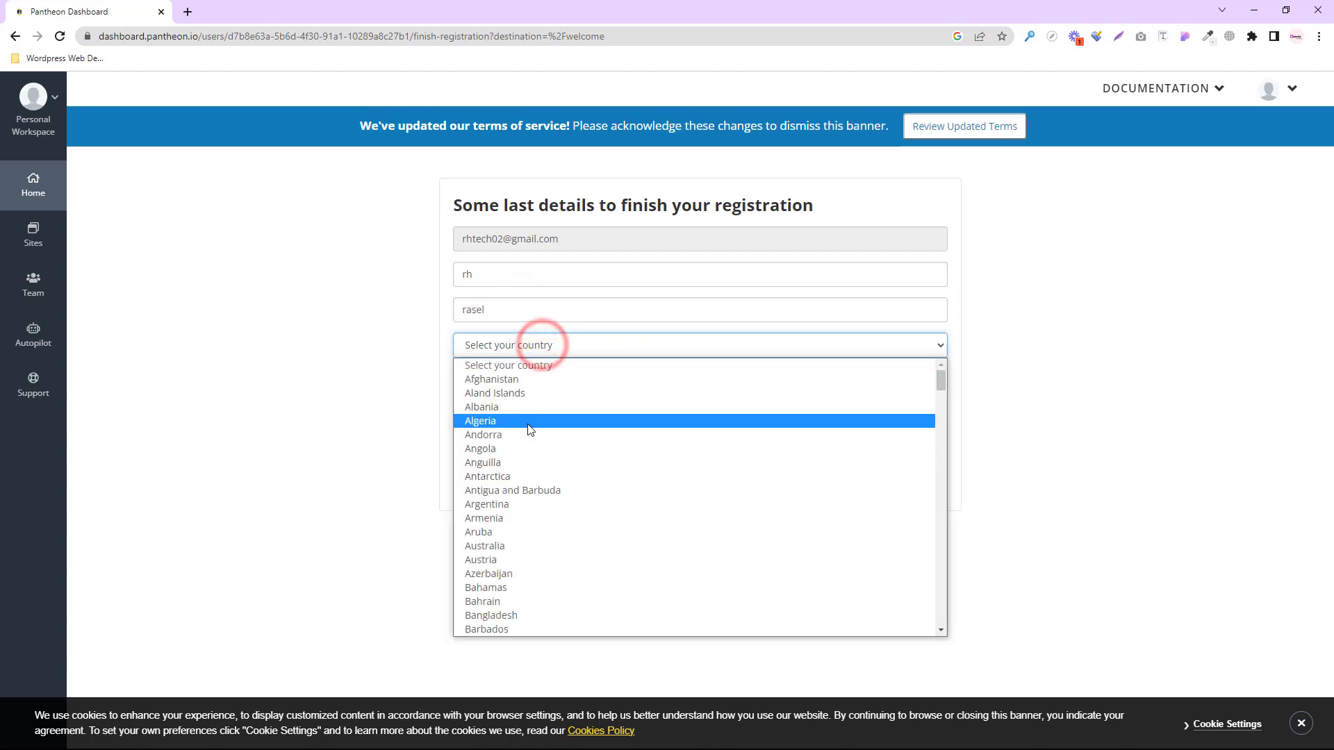
scroll(537, 485, down, 6)
scroll(521, 446, up, 4)
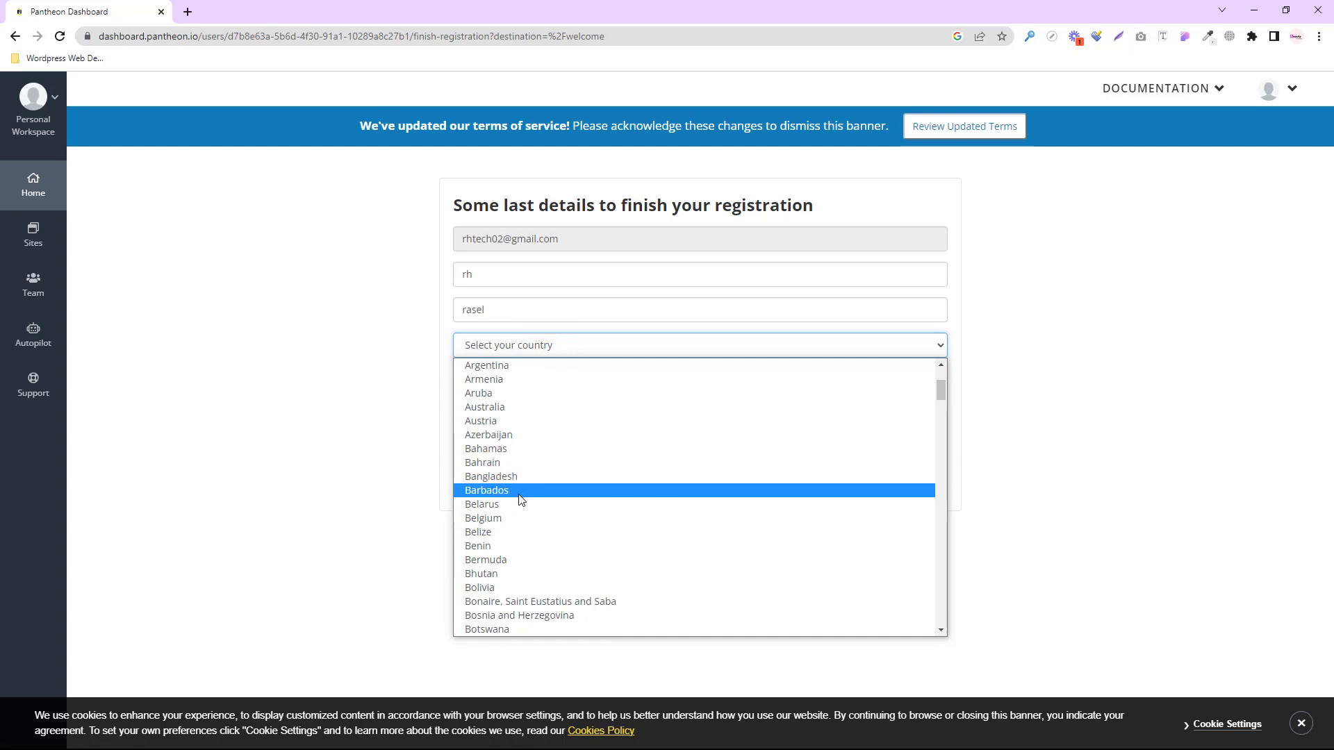
click(516, 479)
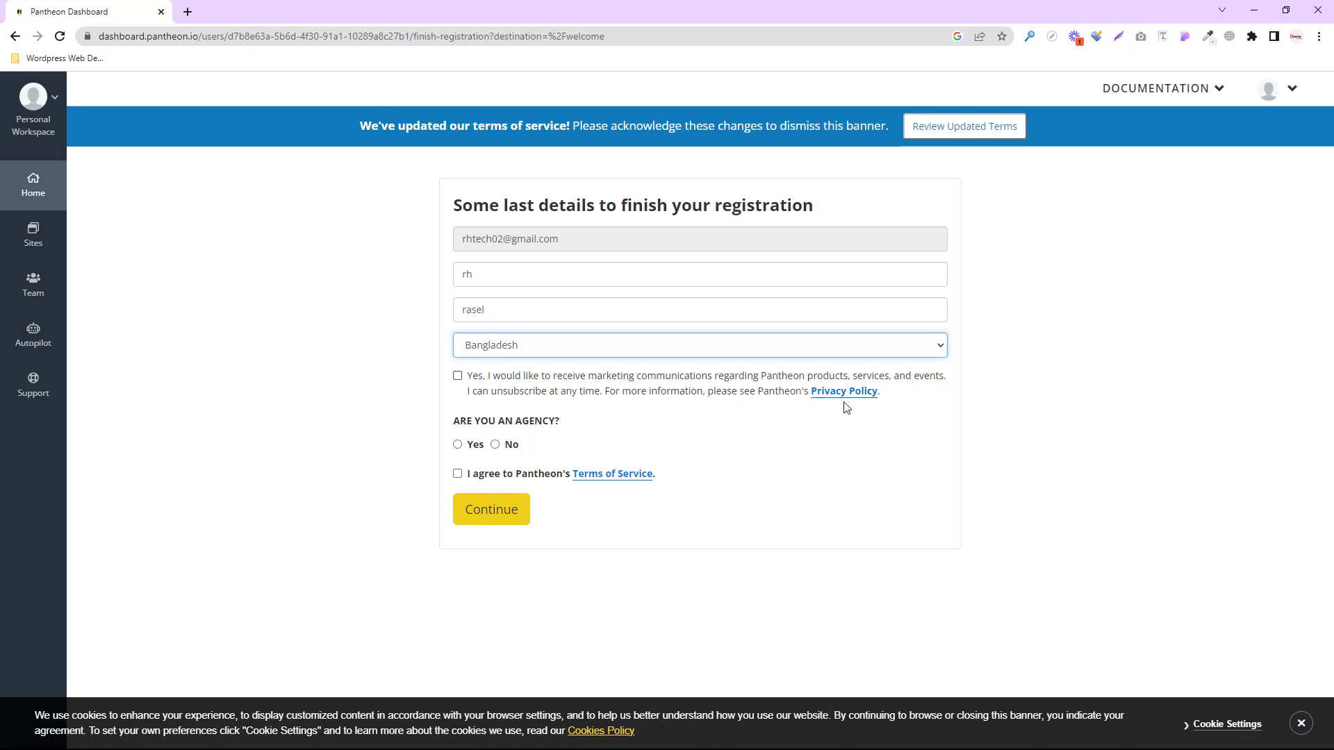
click(457, 376)
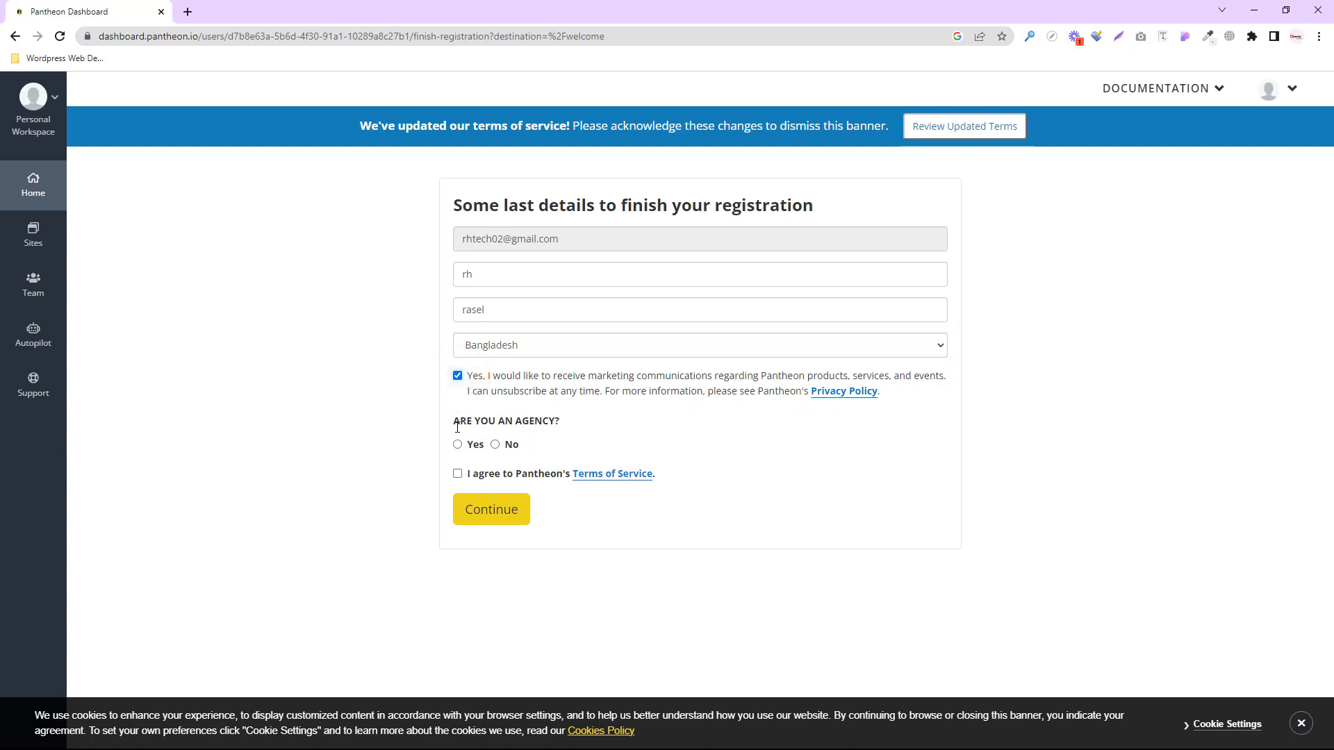
click(494, 445)
click(457, 474)
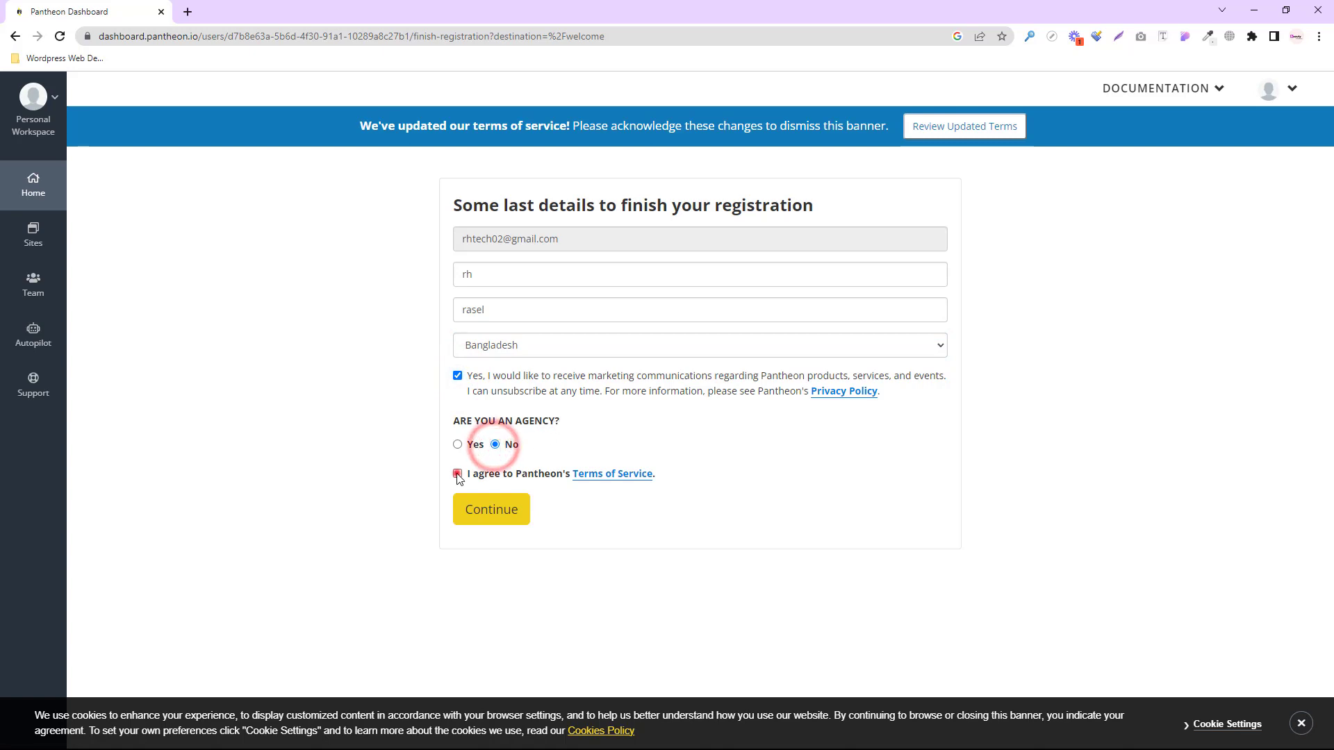
click(505, 518)
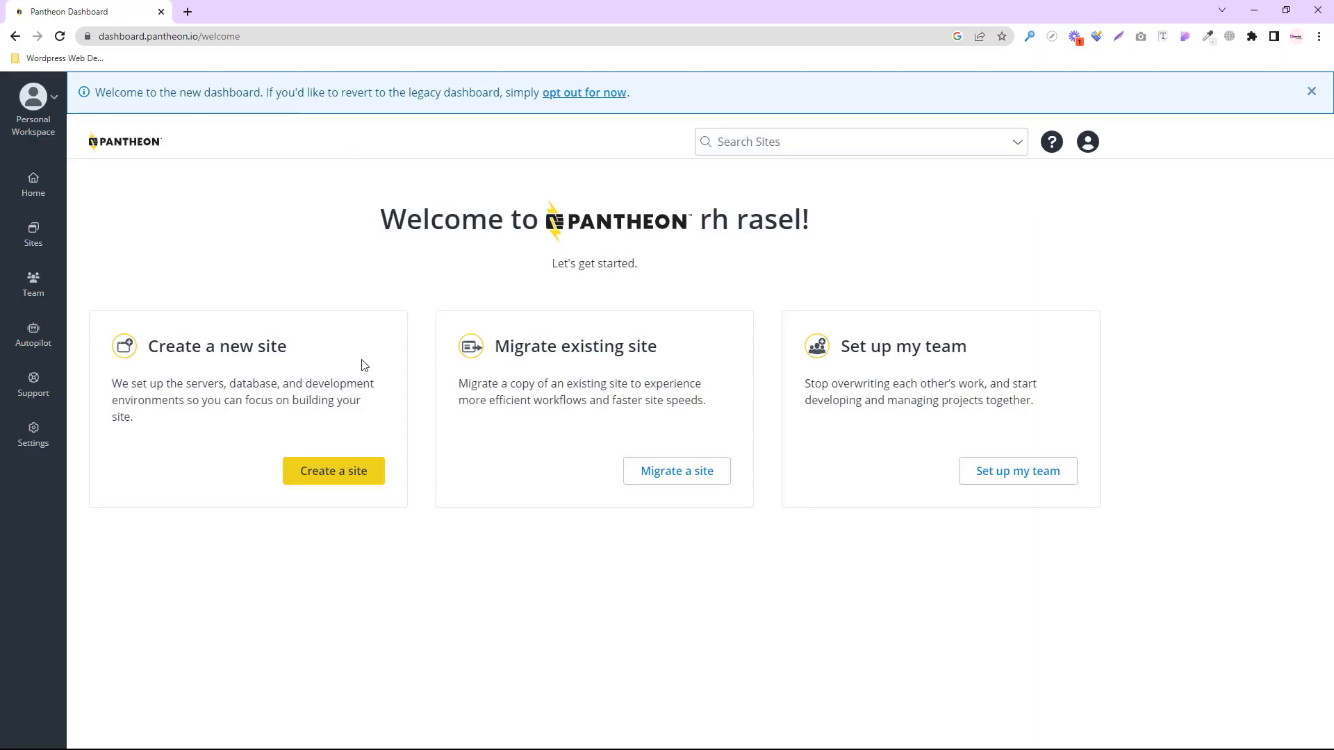
- Start creating a new site and choose WordPress as the CMS site type
click(343, 474)
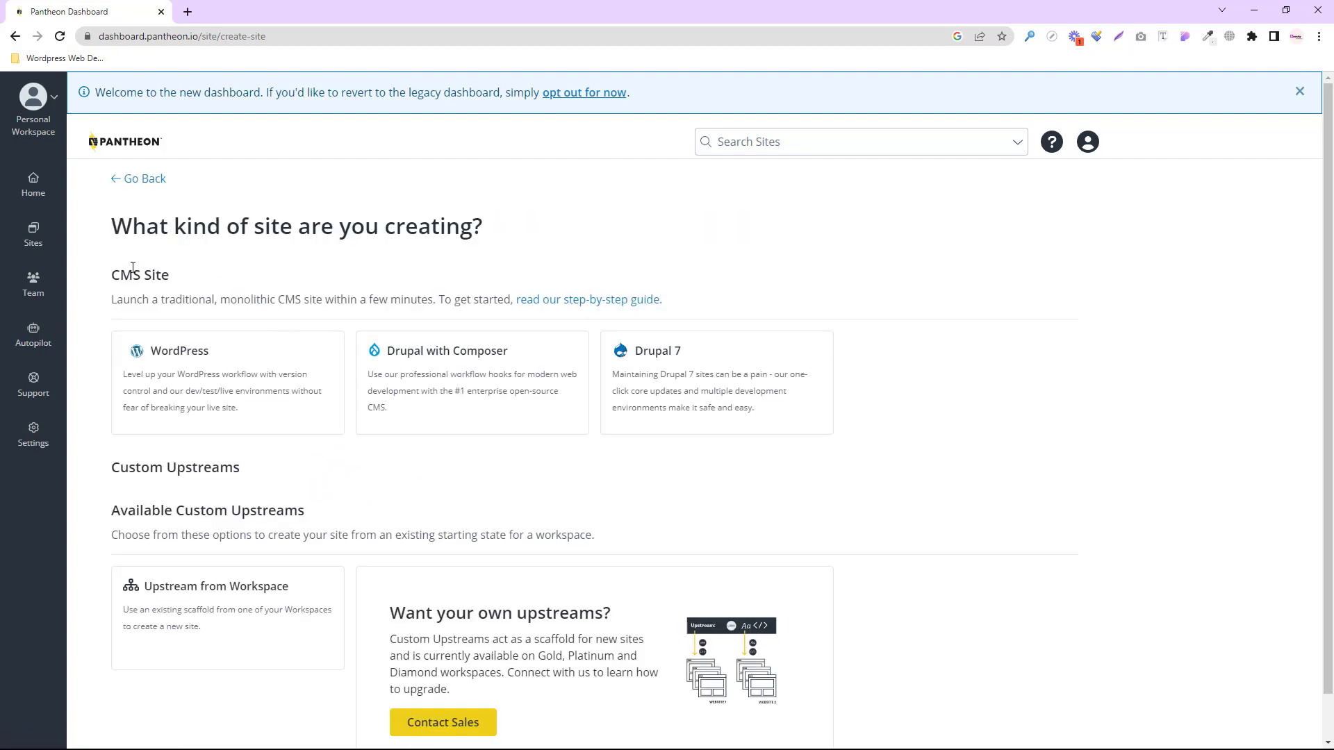
key(ctrl+plus)
key(ctrl+plus)
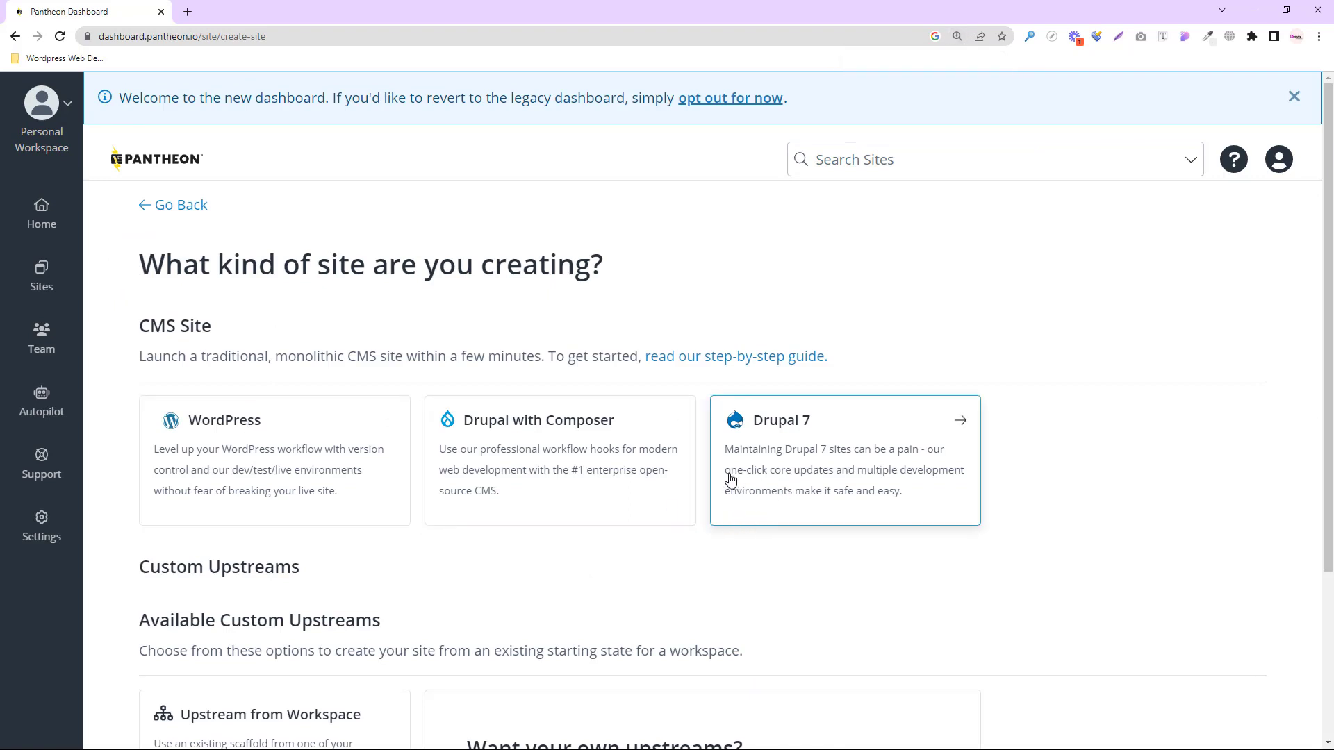
click(263, 444)
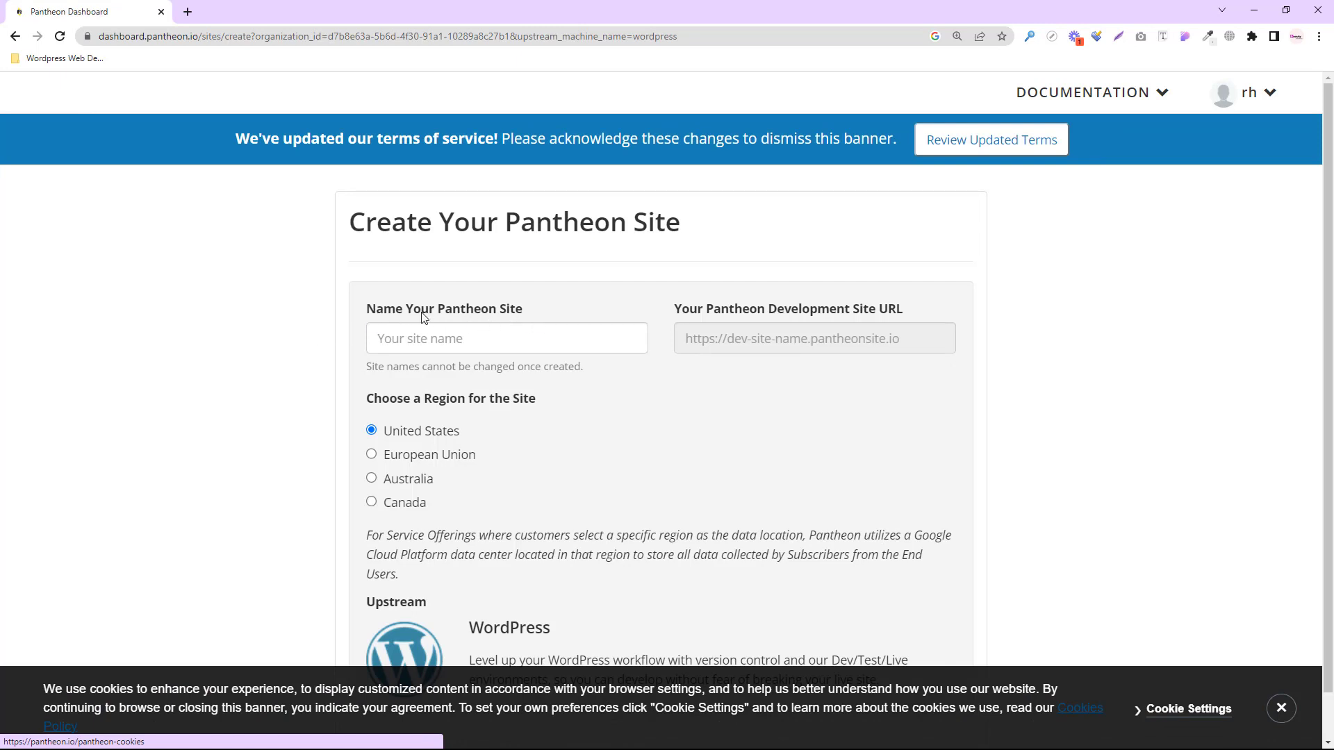
- Enter the new site's name in the Name Your Pantheon Site field
drag(542, 308, 361, 301)
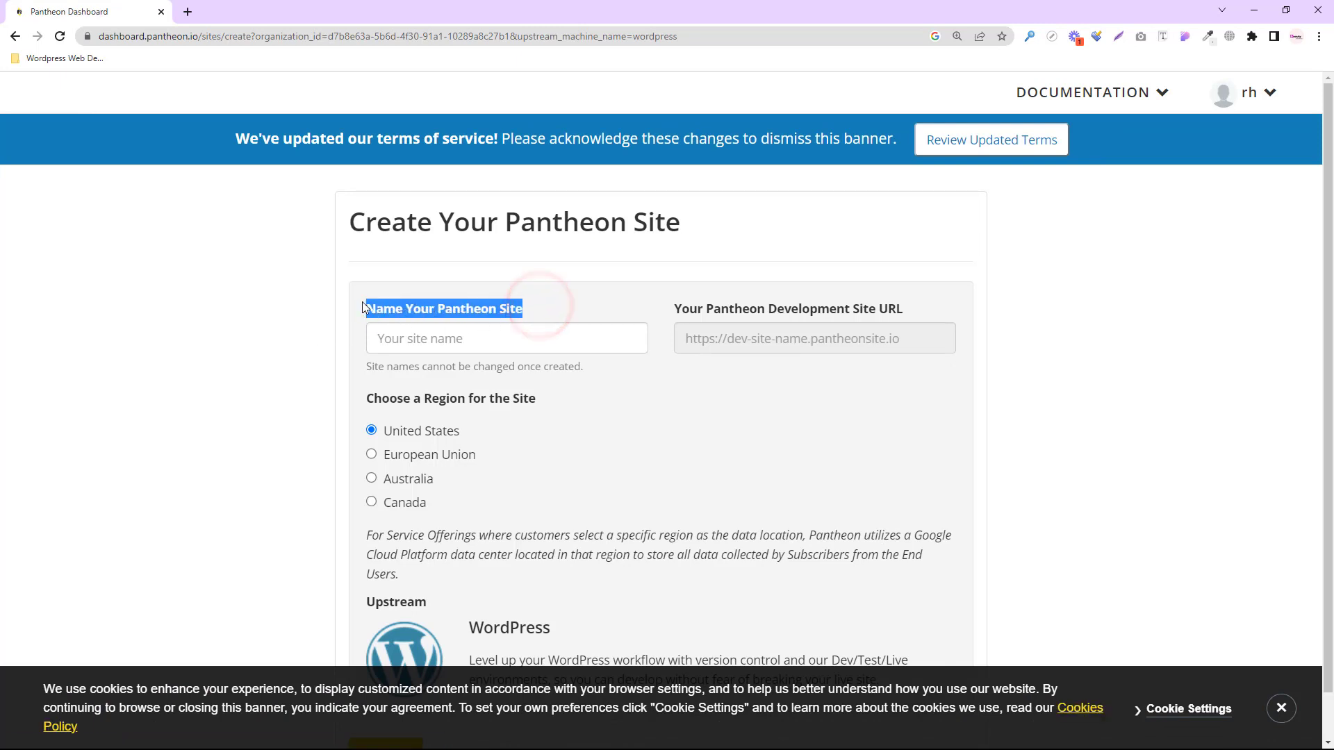
click(430, 340)
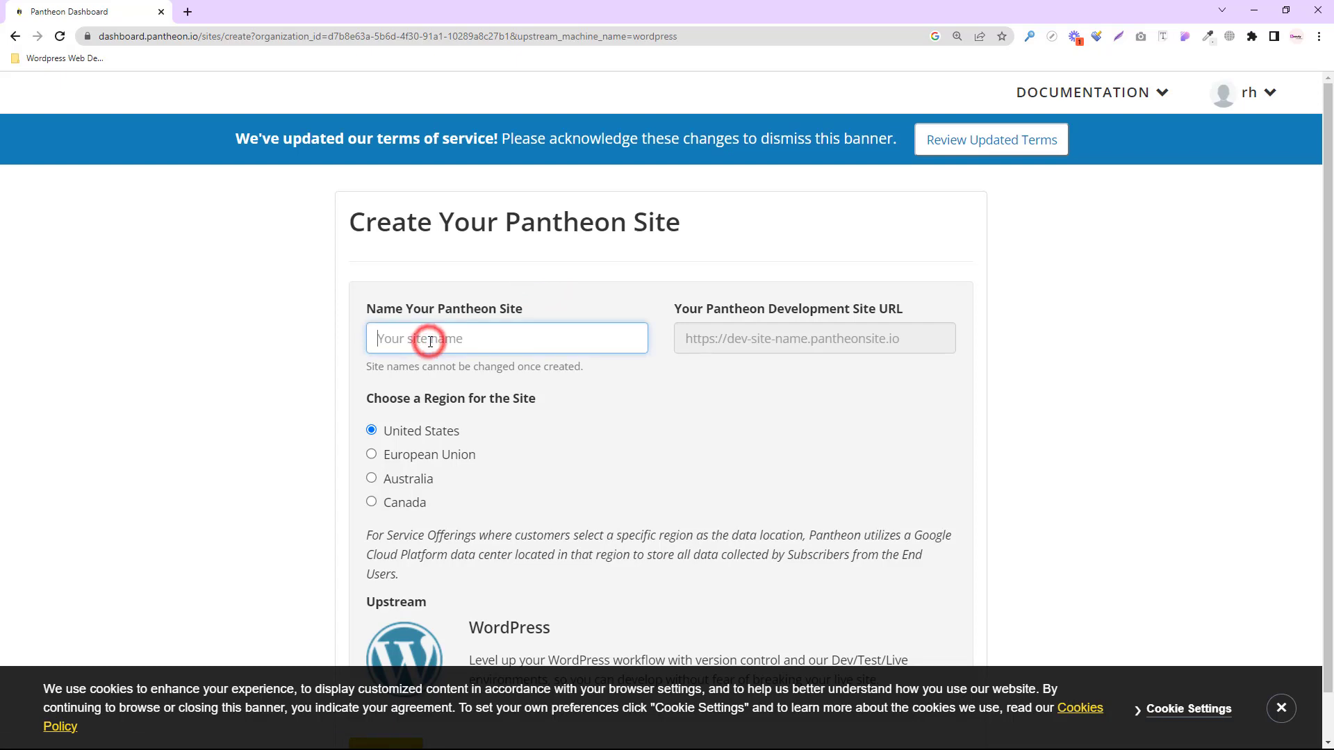
text(rhrase)
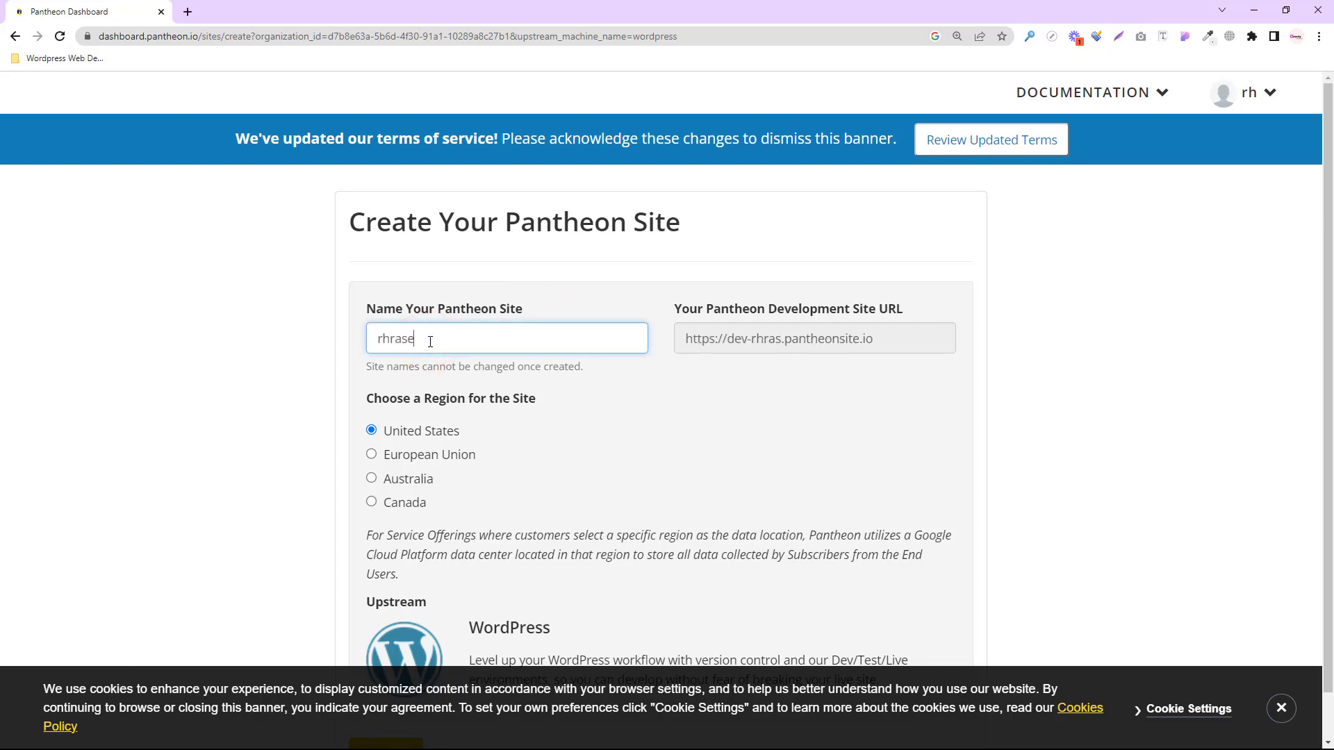
text(l)
key(ctrl+plus)
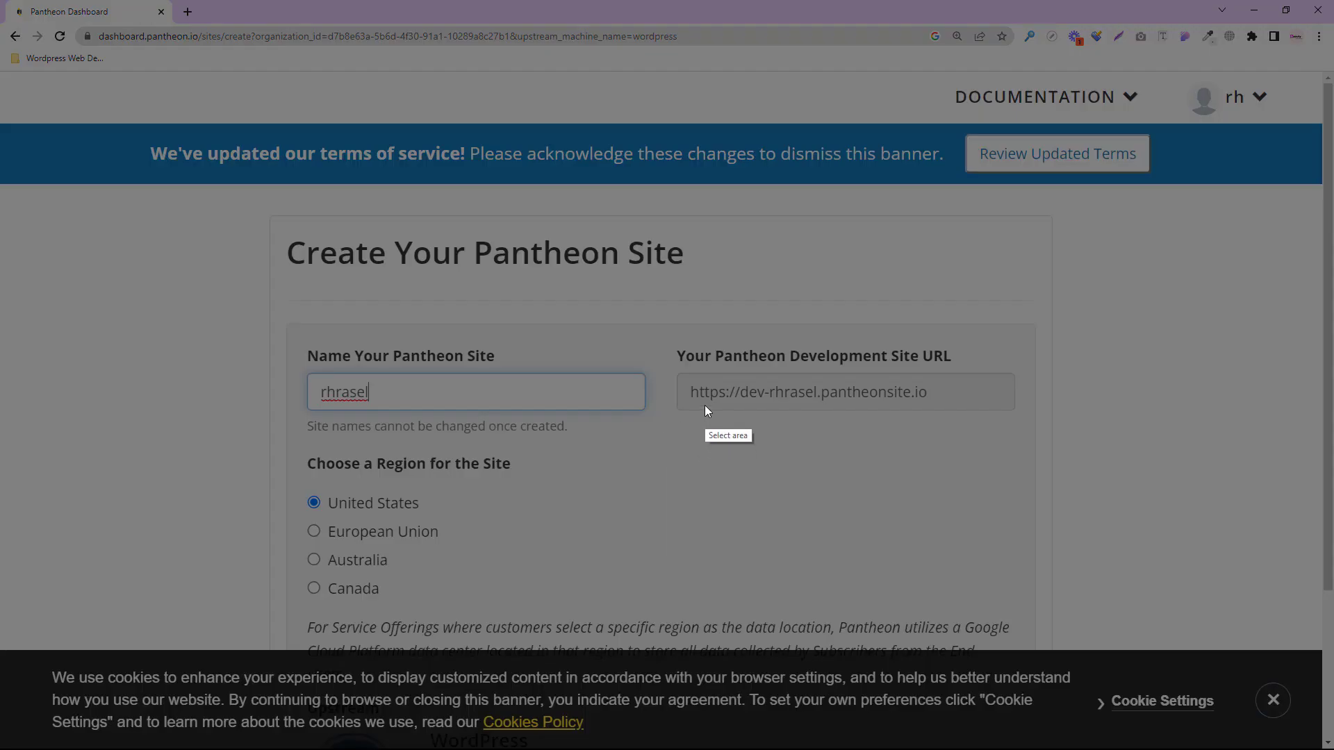
- Outline the pantheonsite.io development URL in red with the screenshot annotation tool
drag(674, 343, 1053, 440)
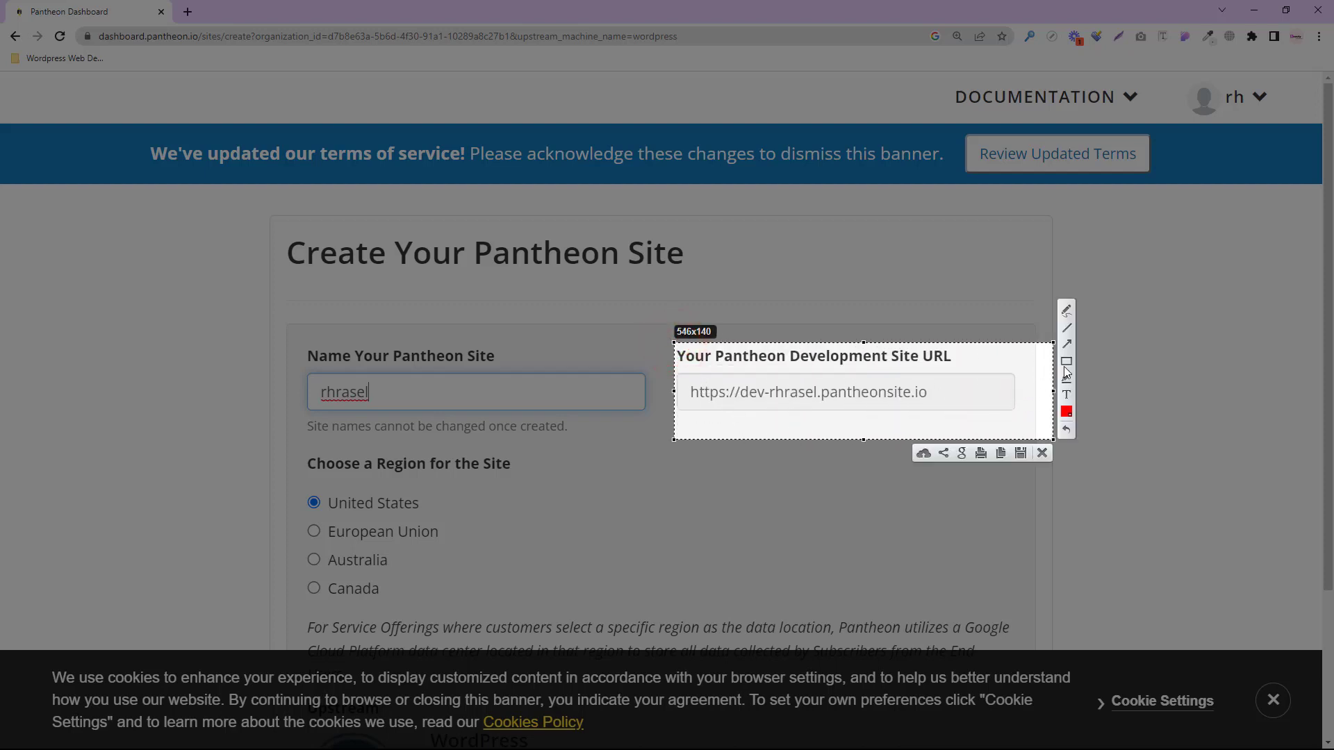
click(1065, 360)
mouse_move(688, 382)
mouse_down()
mouse_move(725, 398)
mouse_move(937, 411)
mouse_up()
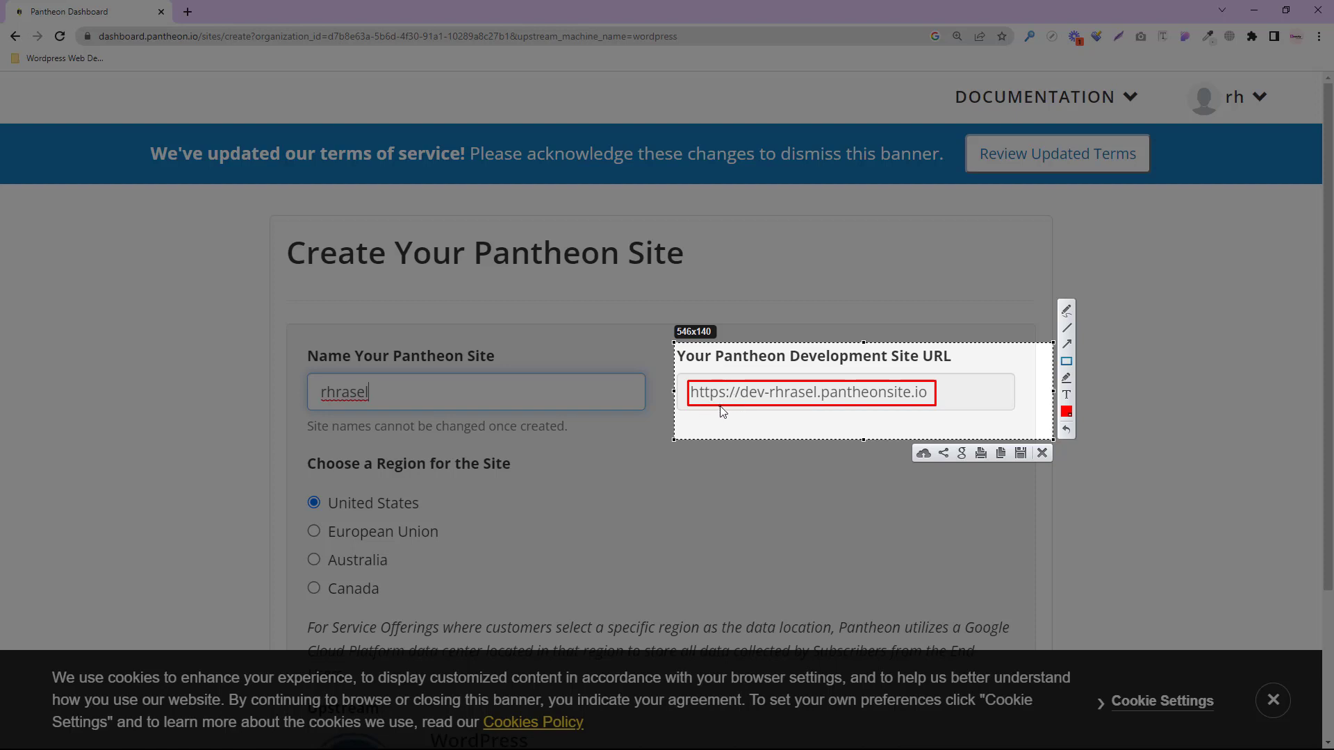
click(1041, 455)
- Scroll down the site form and dismiss the cookie notice
scroll(524, 496, down, 1)
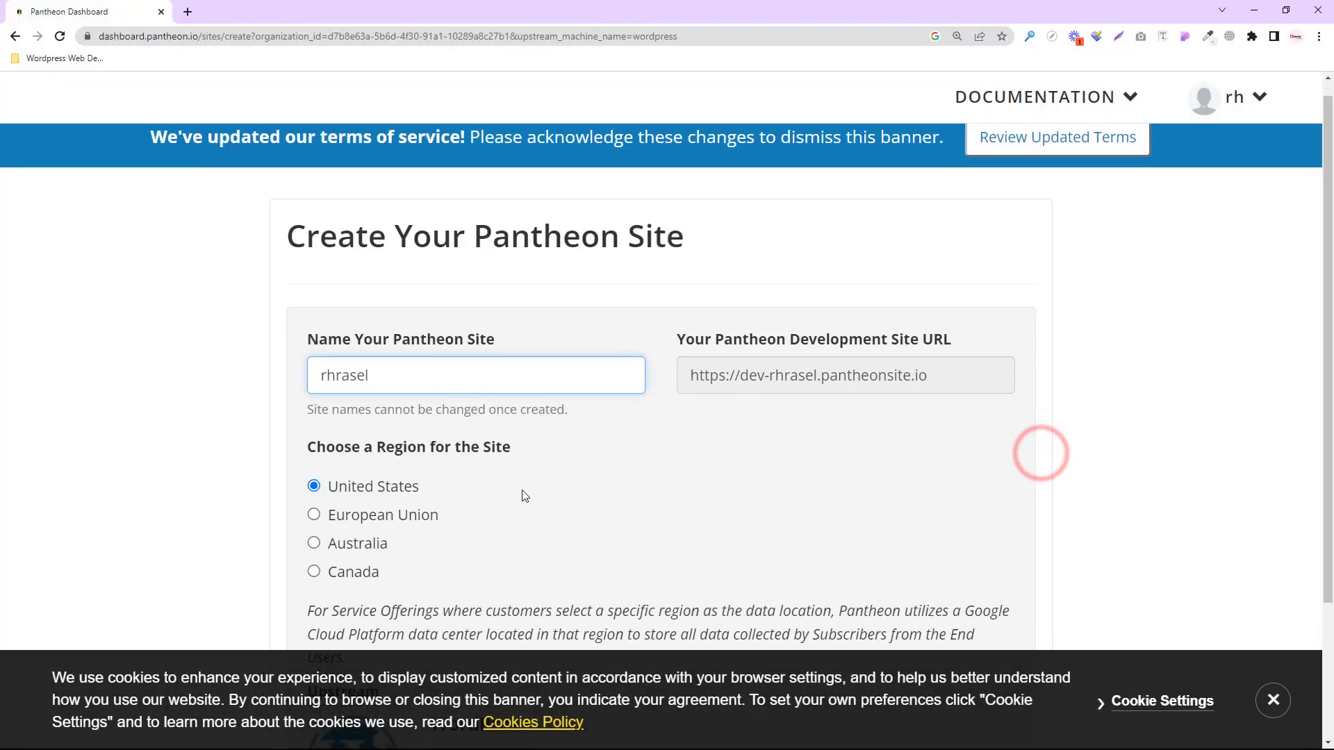
scroll(525, 495, down, 3)
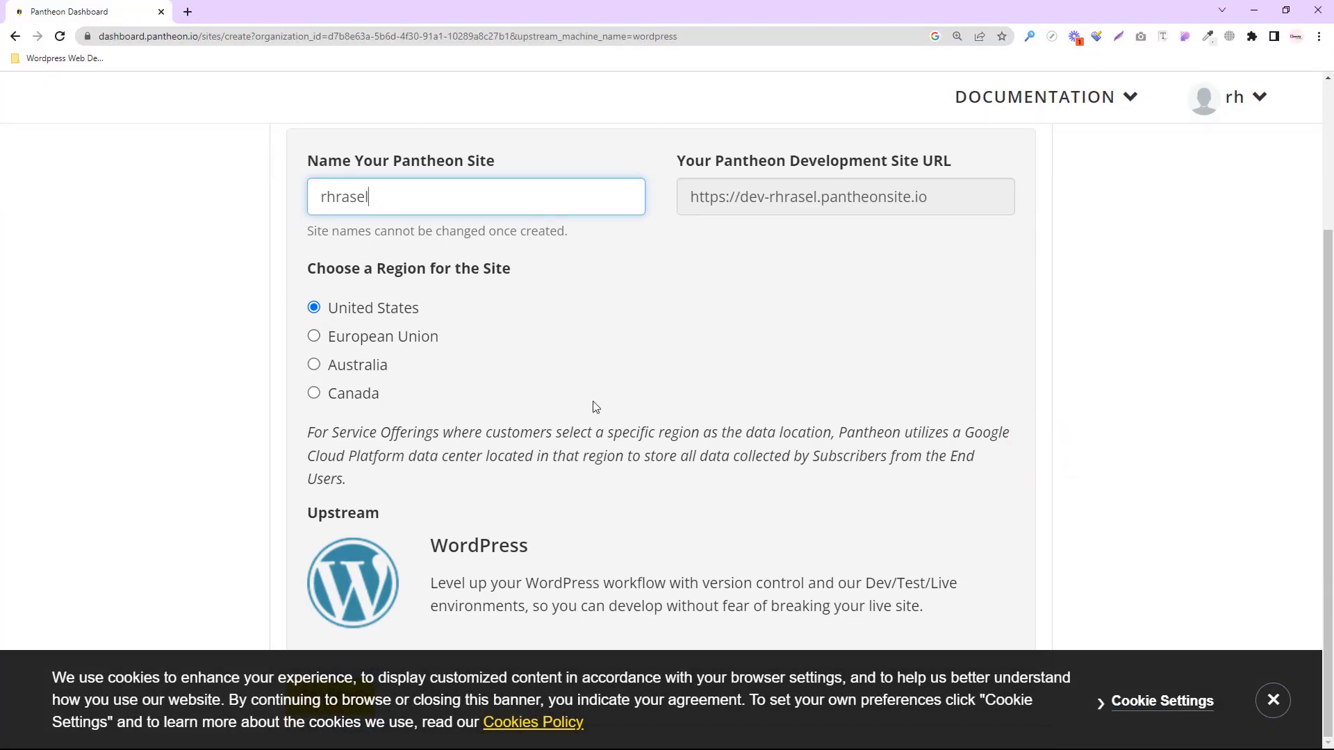
click(1274, 700)
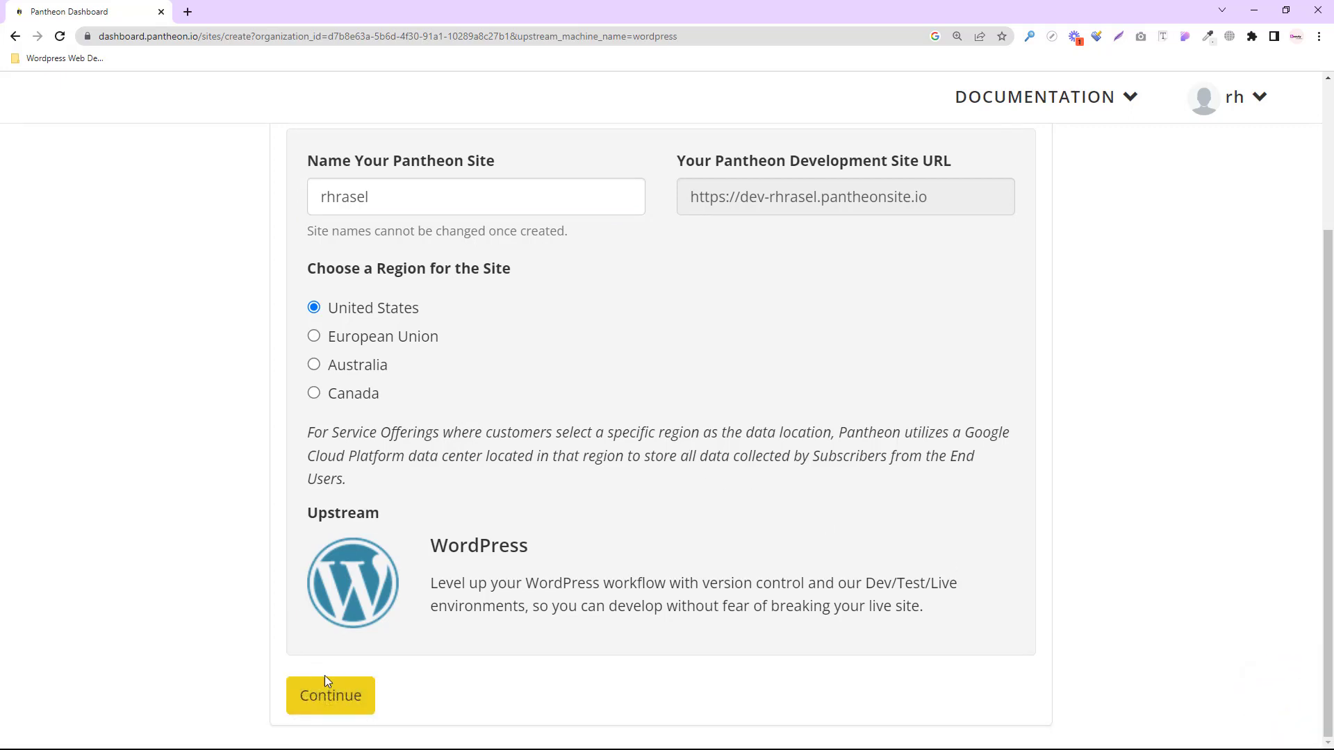
- Submit the site details, let WordPress deploy to Complete, and open the new site's dashboard
click(339, 699)
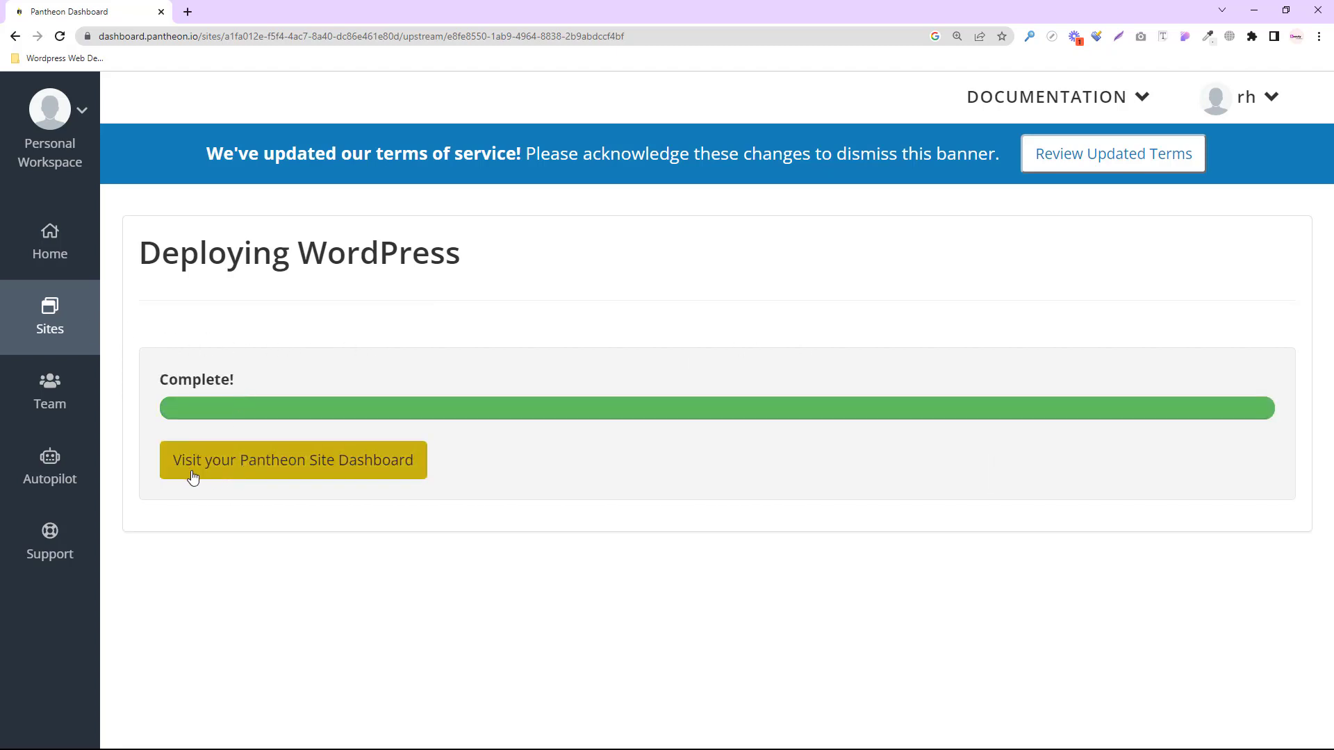
click(357, 471)
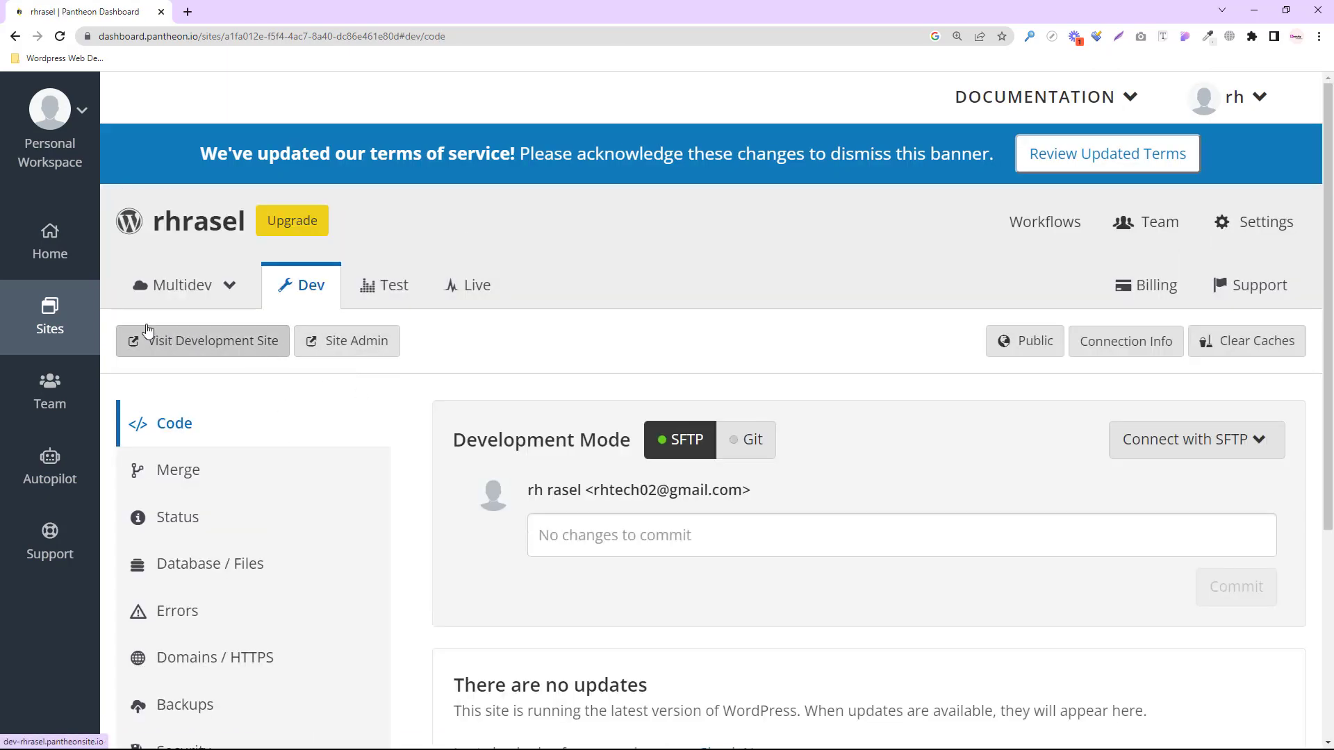
- Launch the Dev environment's WordPress Site Admin, opening the installation language screen in a new tab
key(Print)
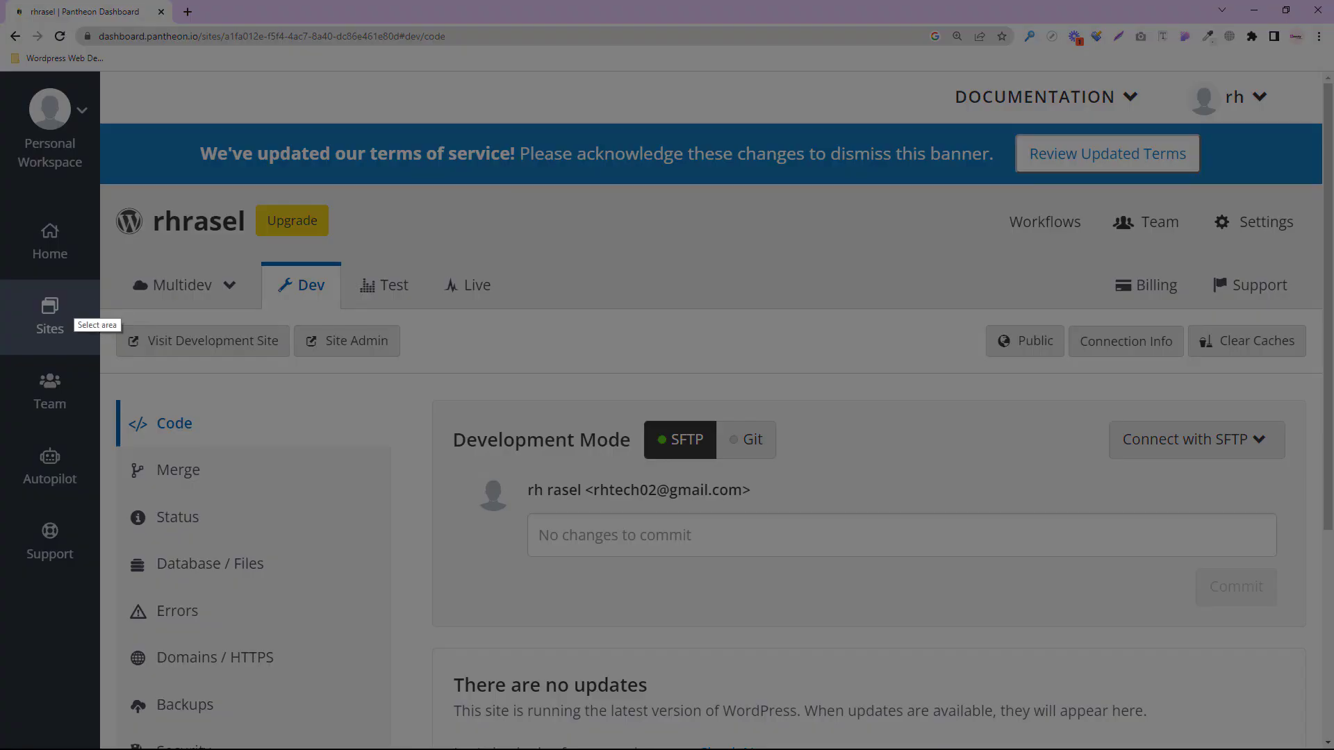
mouse_move(108, 321)
mouse_down()
mouse_move(298, 365)
mouse_move(406, 366)
mouse_up()
click(395, 378)
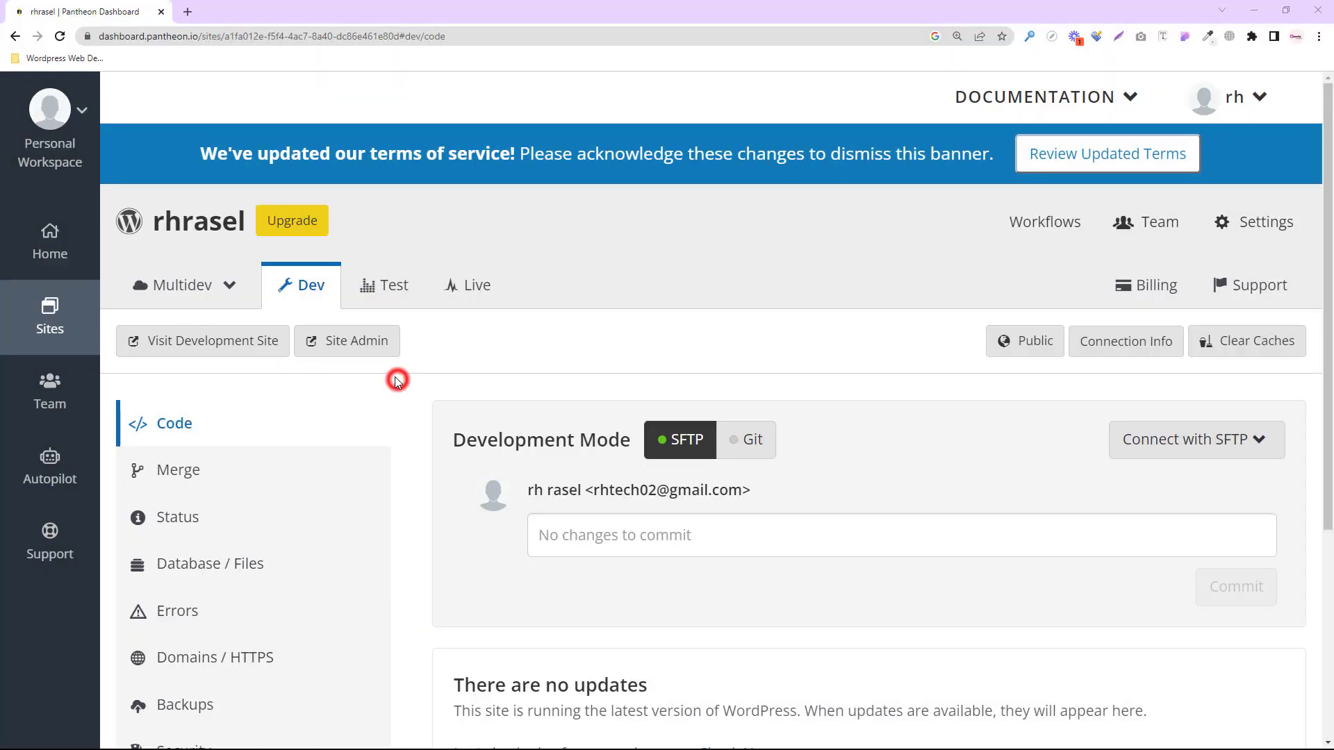
click(352, 342)
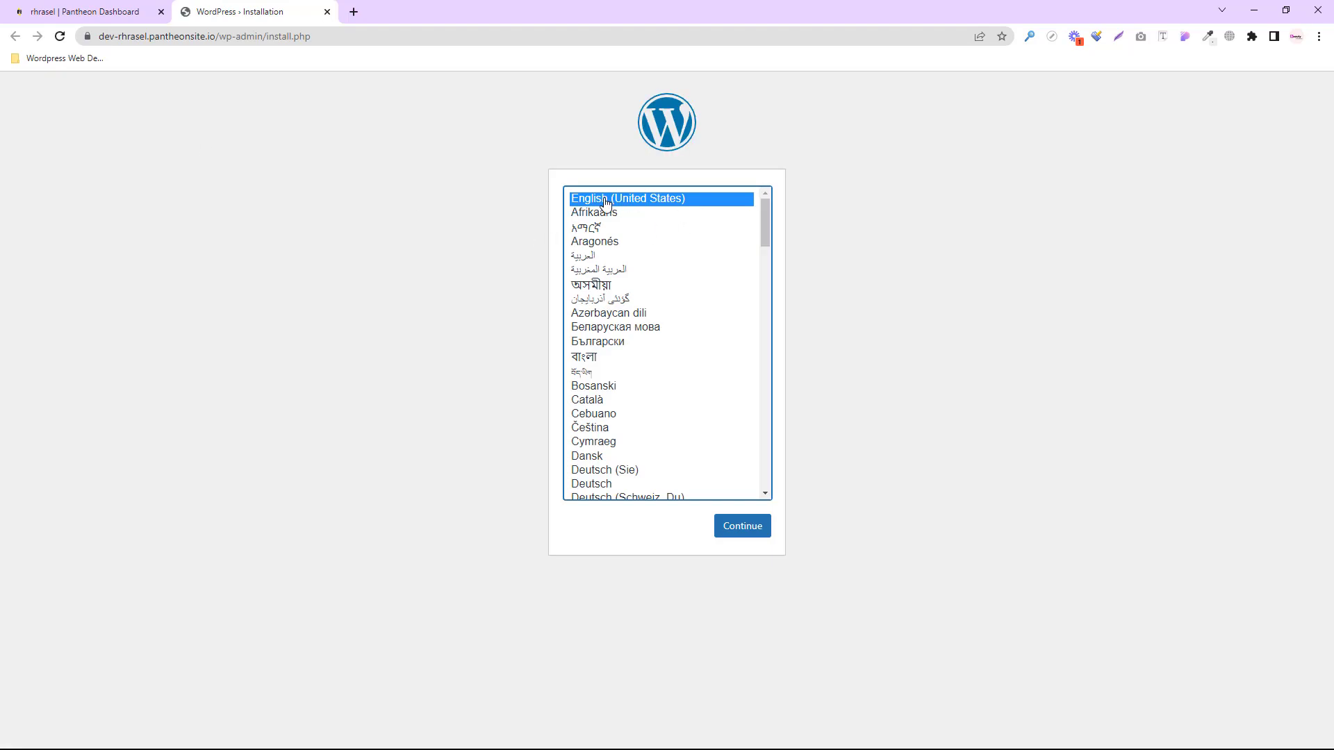
- Keep English (United States), then enter site title Rh Tech LTD and username admin
click(733, 527)
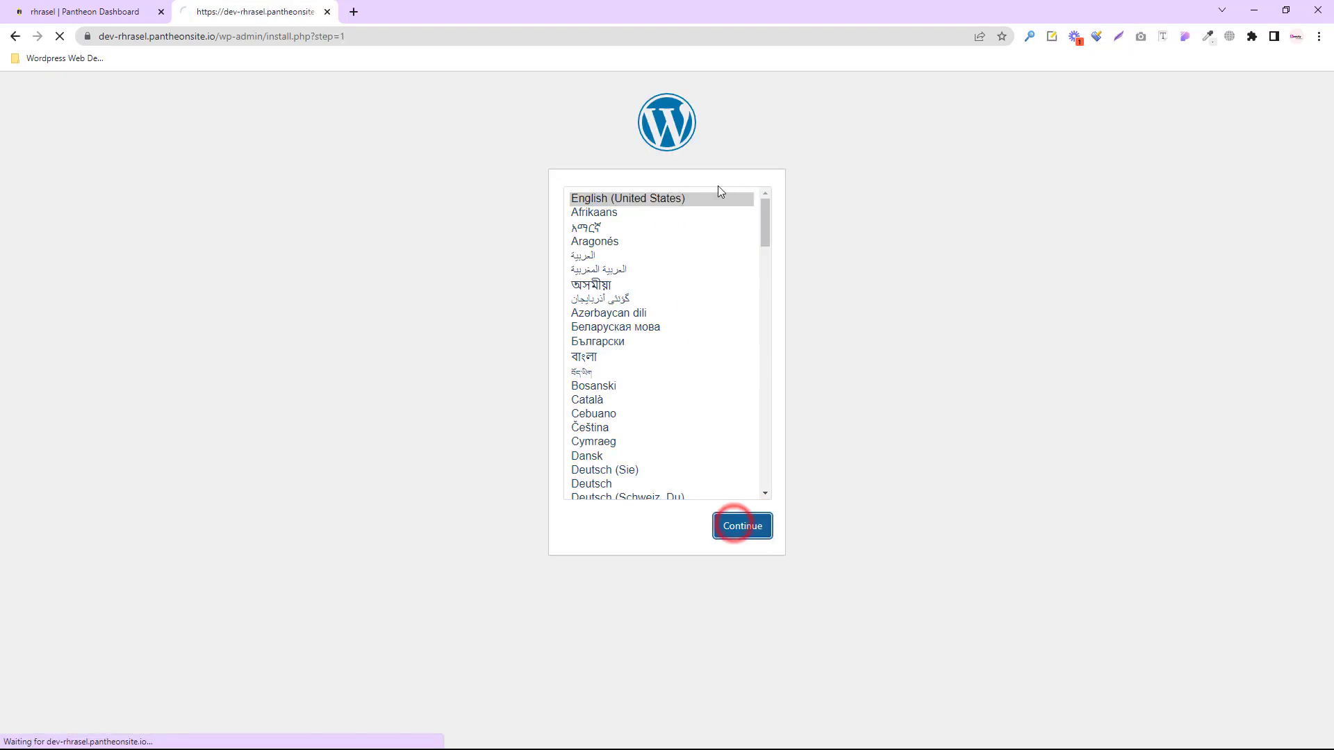
key(ctrl+plus)
key(ctrl+plus)
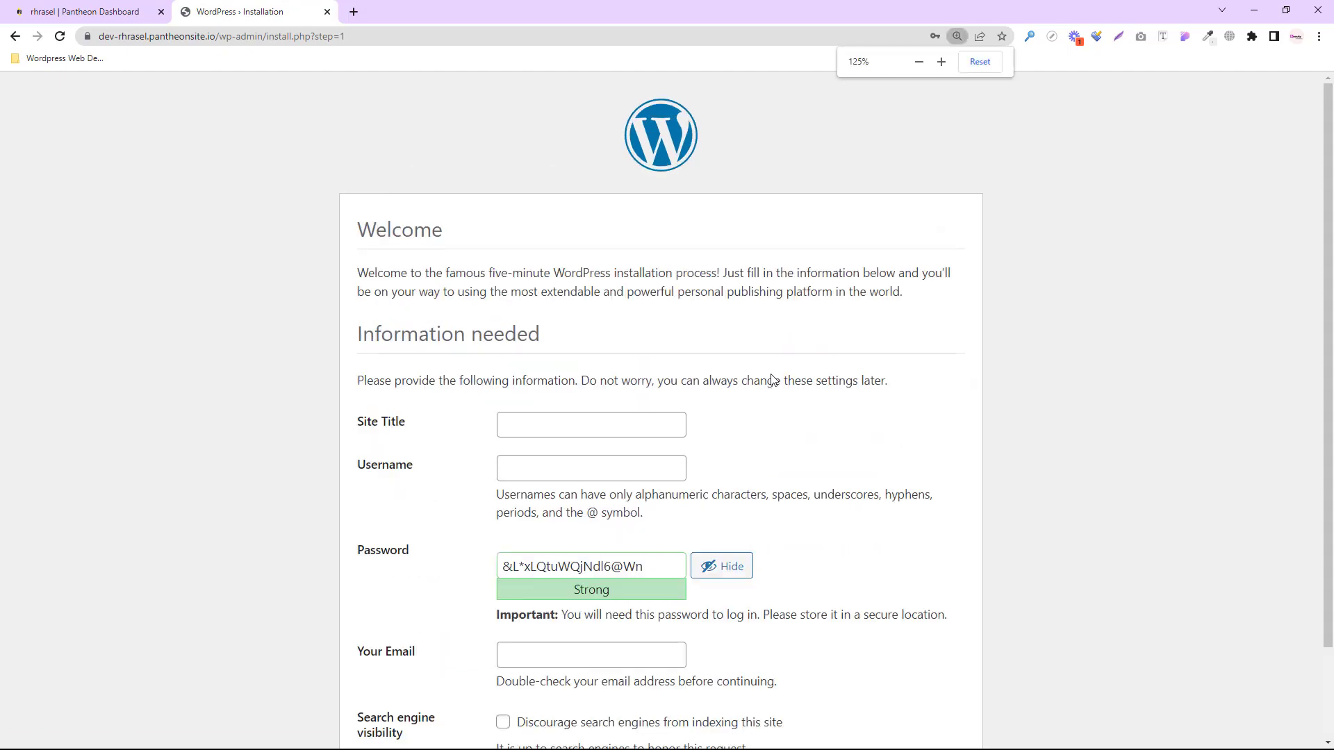
scroll(771, 375, down, 2)
click(605, 317)
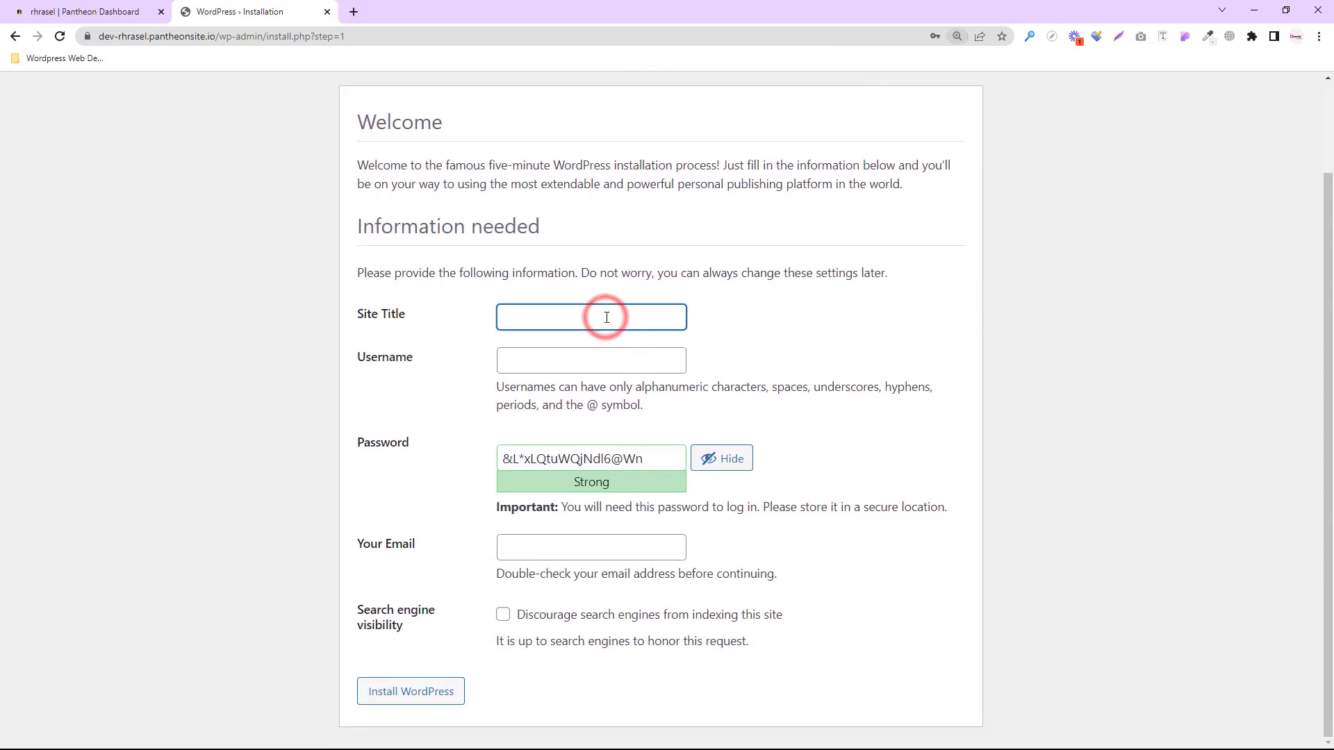
text(Rh Tech LTD)
click(562, 366)
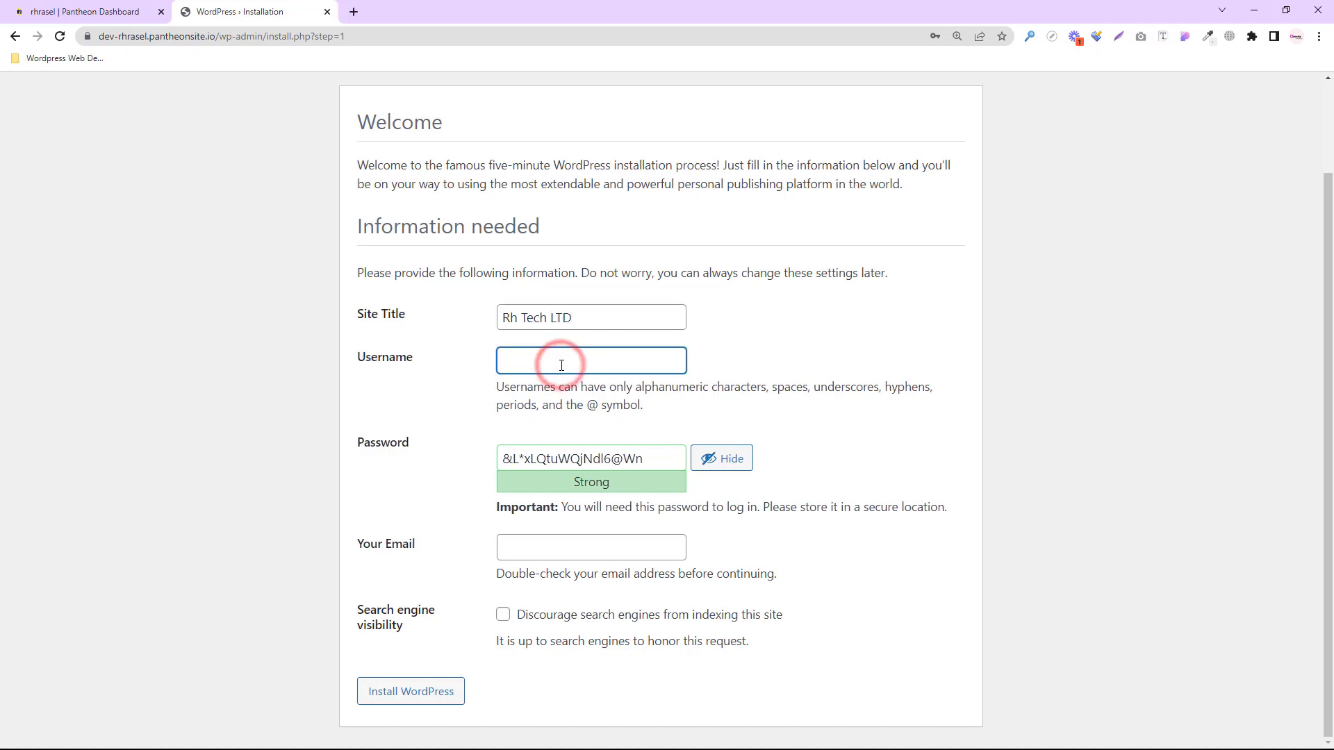
text(admin)
- Replace the generated WordPress password with a custom admin password
click(705, 456)
drag(615, 459, 492, 459)
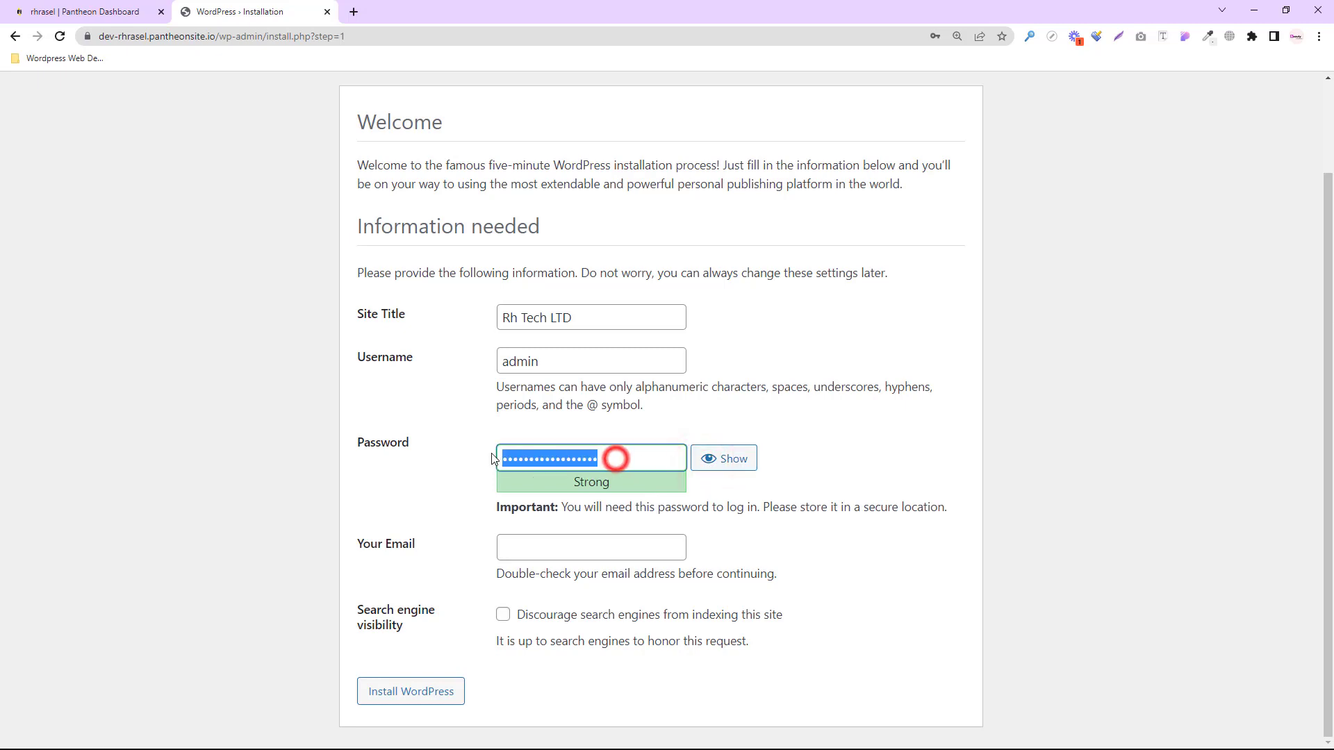
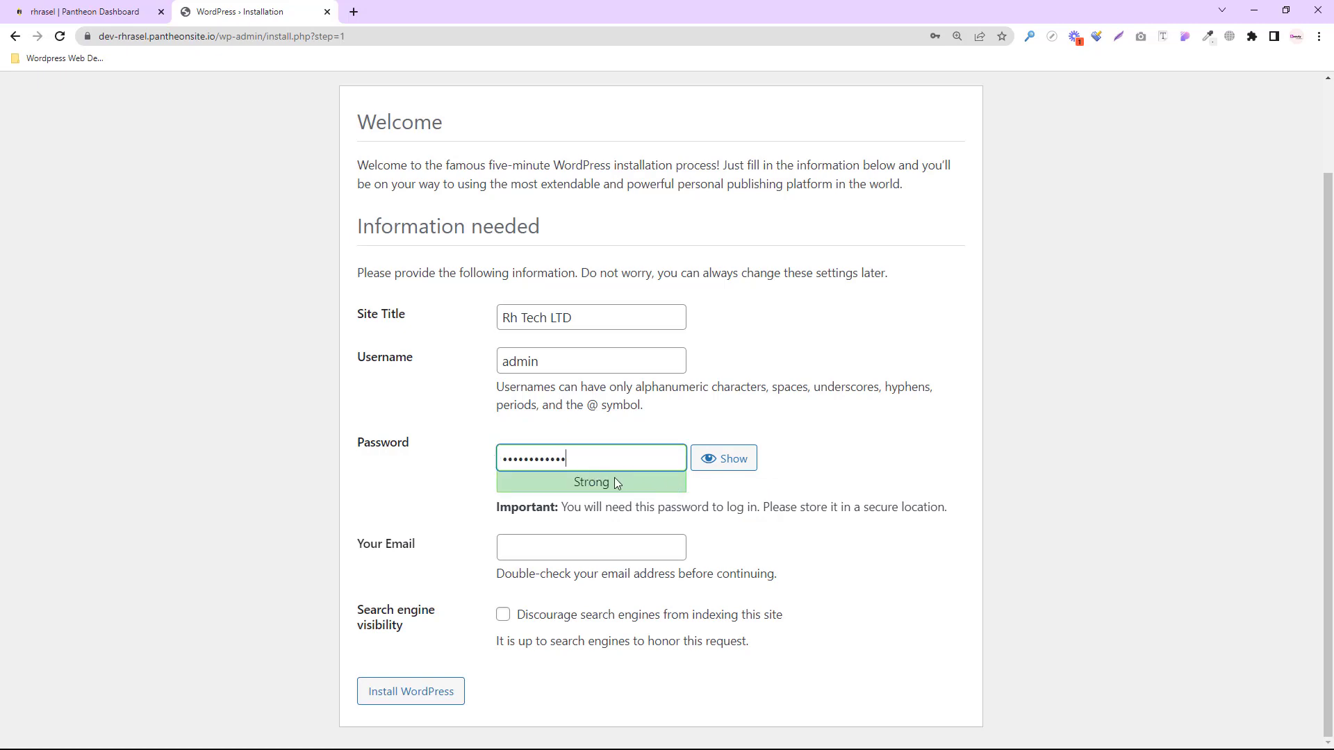
- Fill in the admin email, discourage search engine indexing, and install WordPress
click(549, 546)
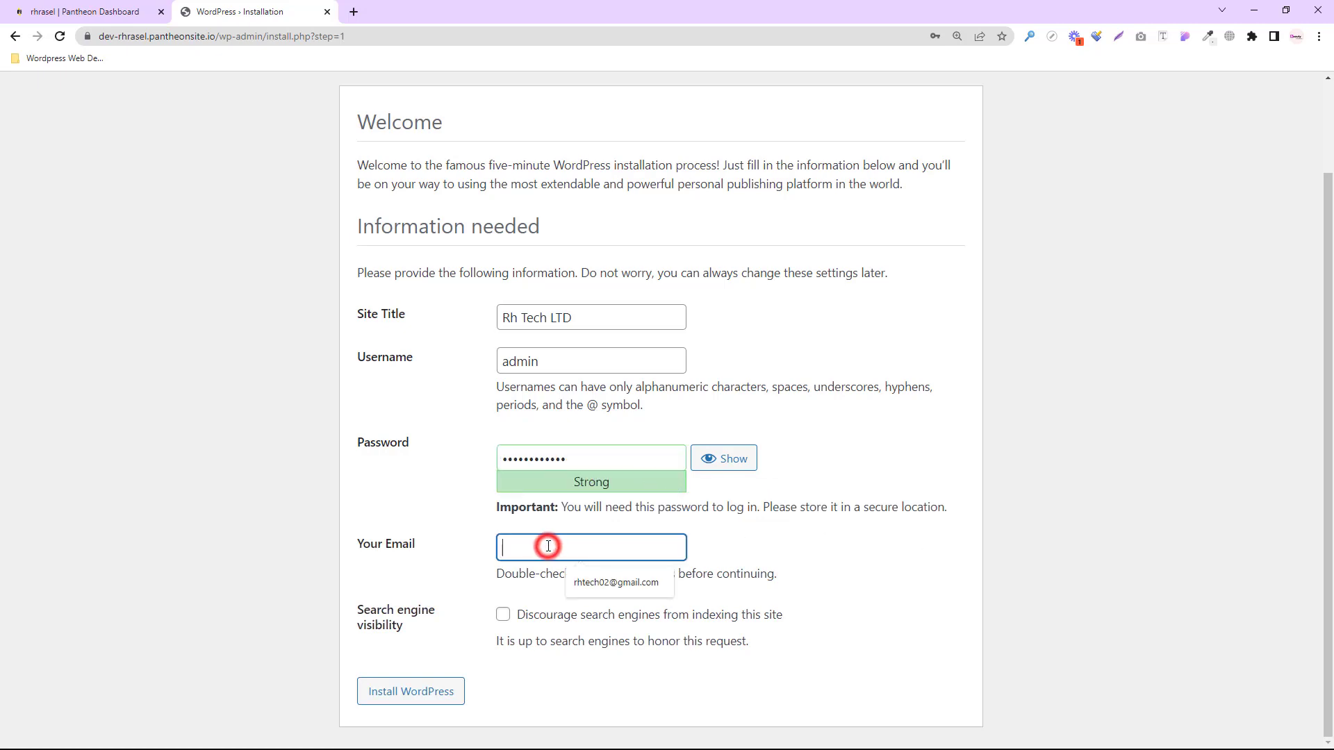
click(589, 581)
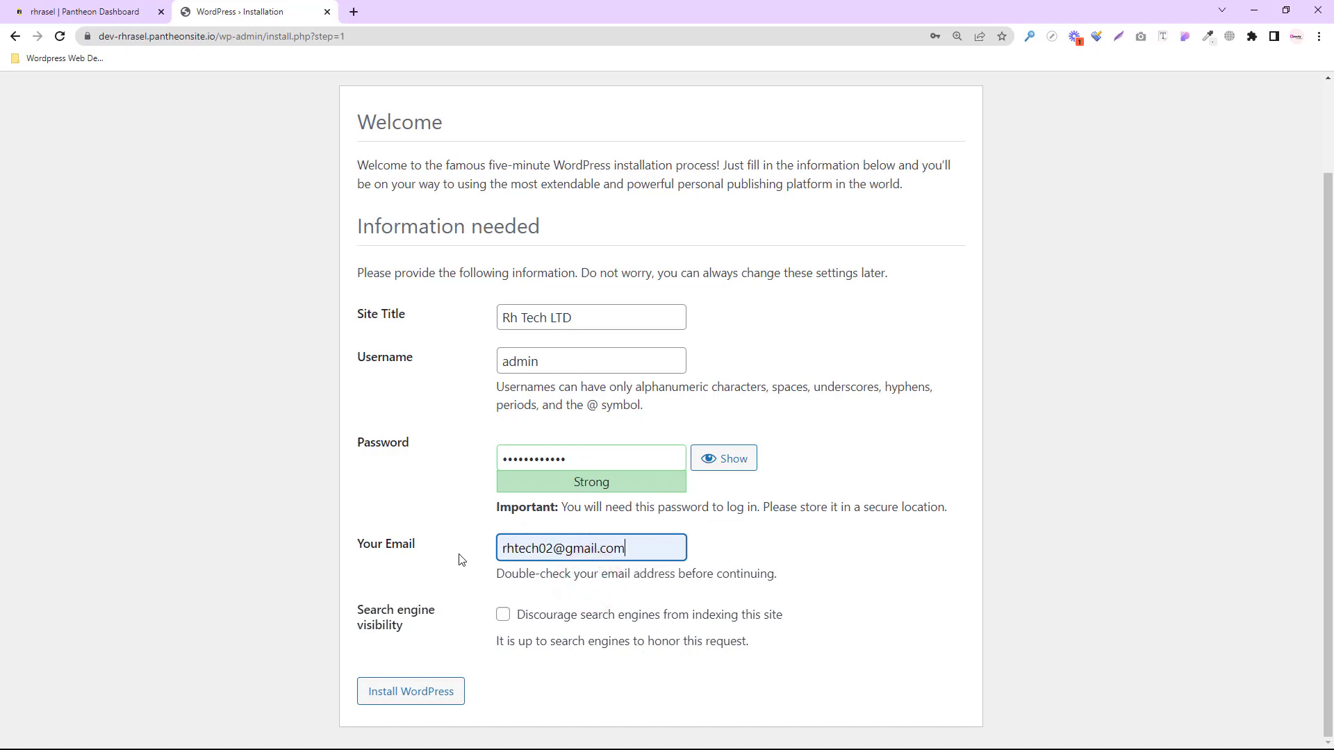
drag(358, 613, 424, 636)
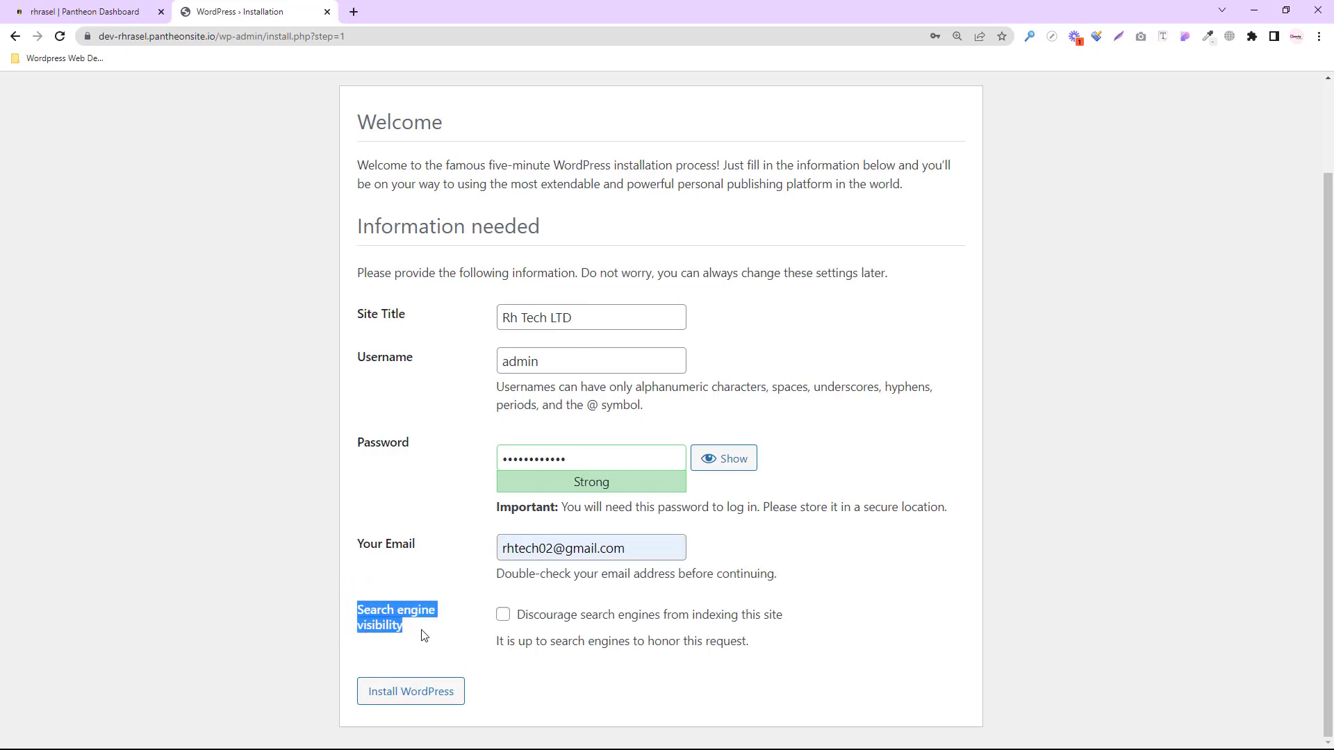
click(502, 617)
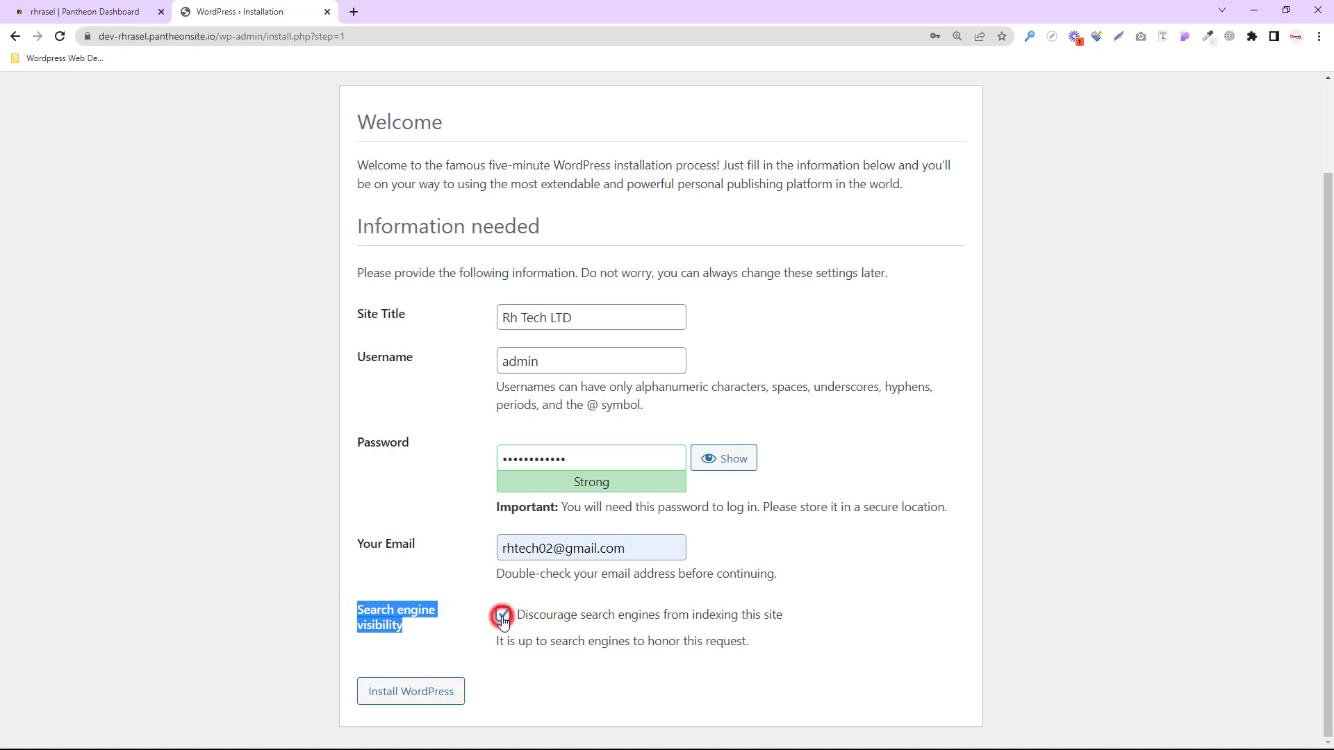
click(443, 697)
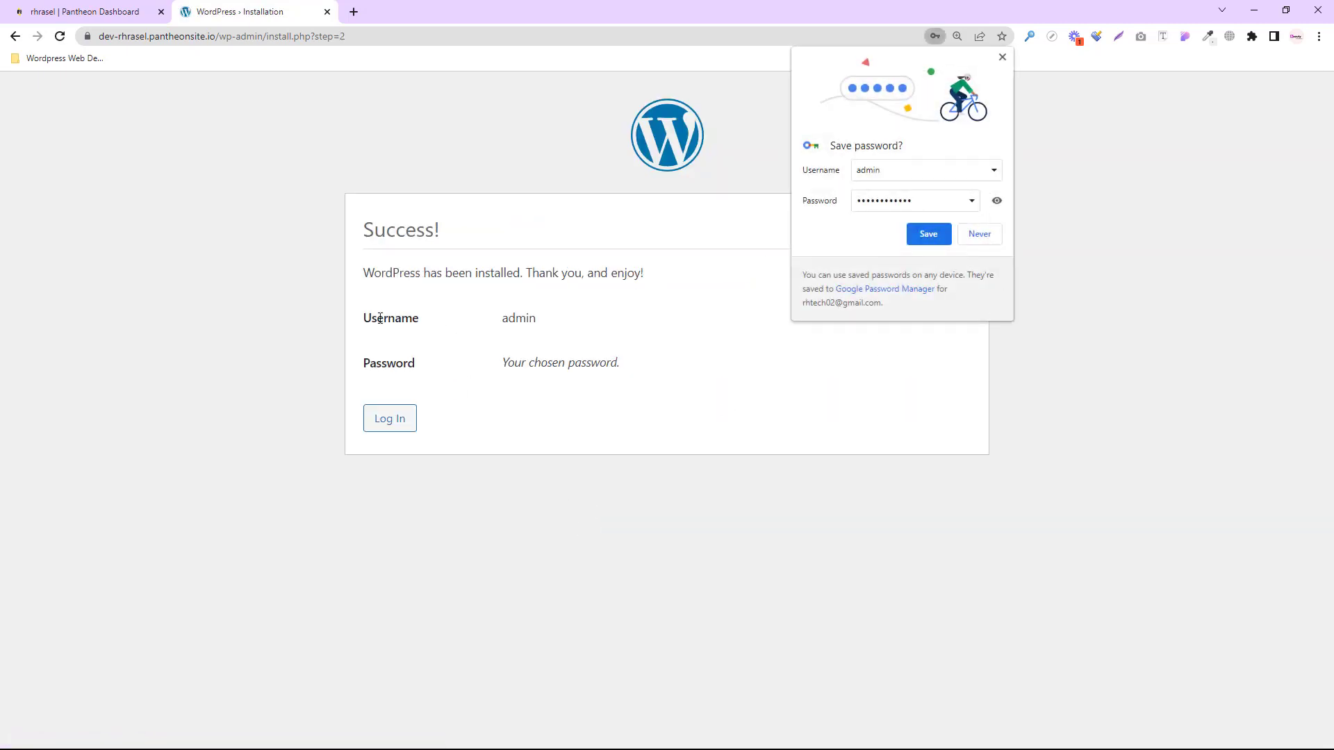
- Save the admin login in the browser and go to the WordPress login page
click(930, 234)
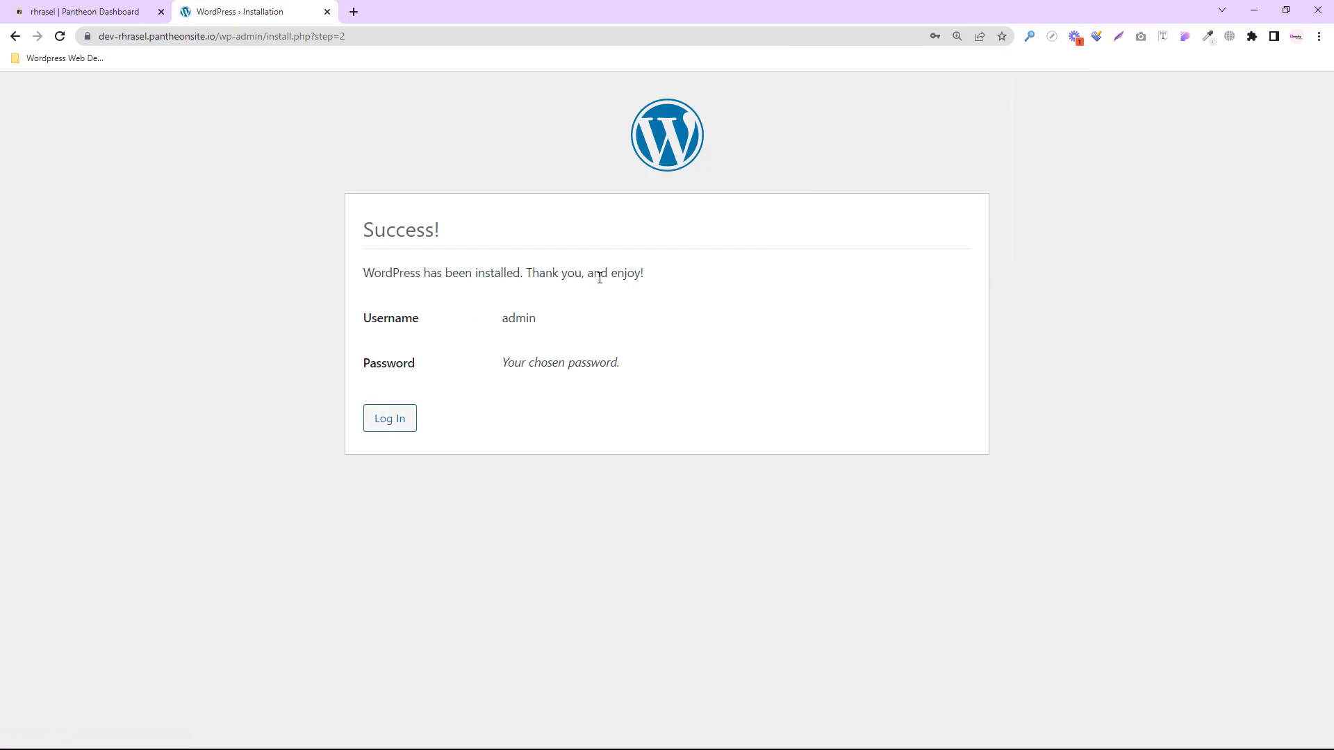
click(388, 416)
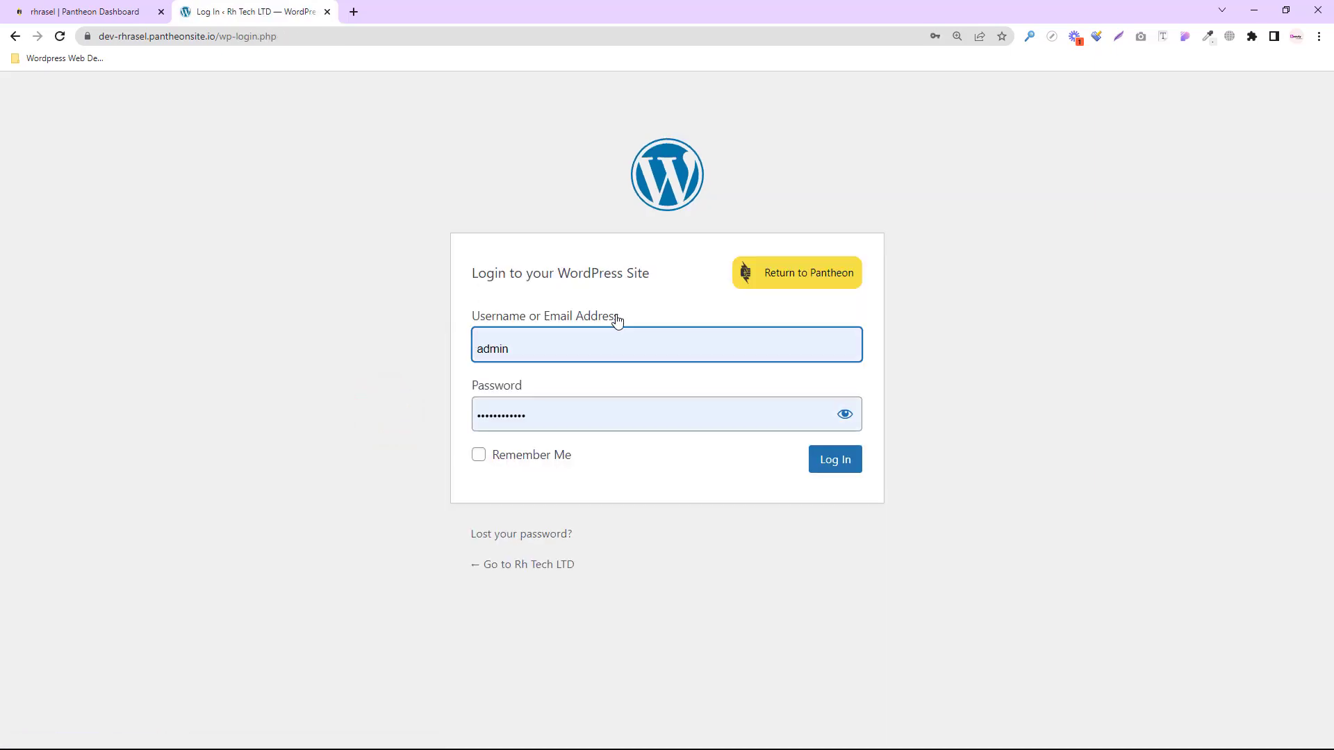
- Log in as admin and open the Rh Tech LTD public site in a new tab
click(839, 464)
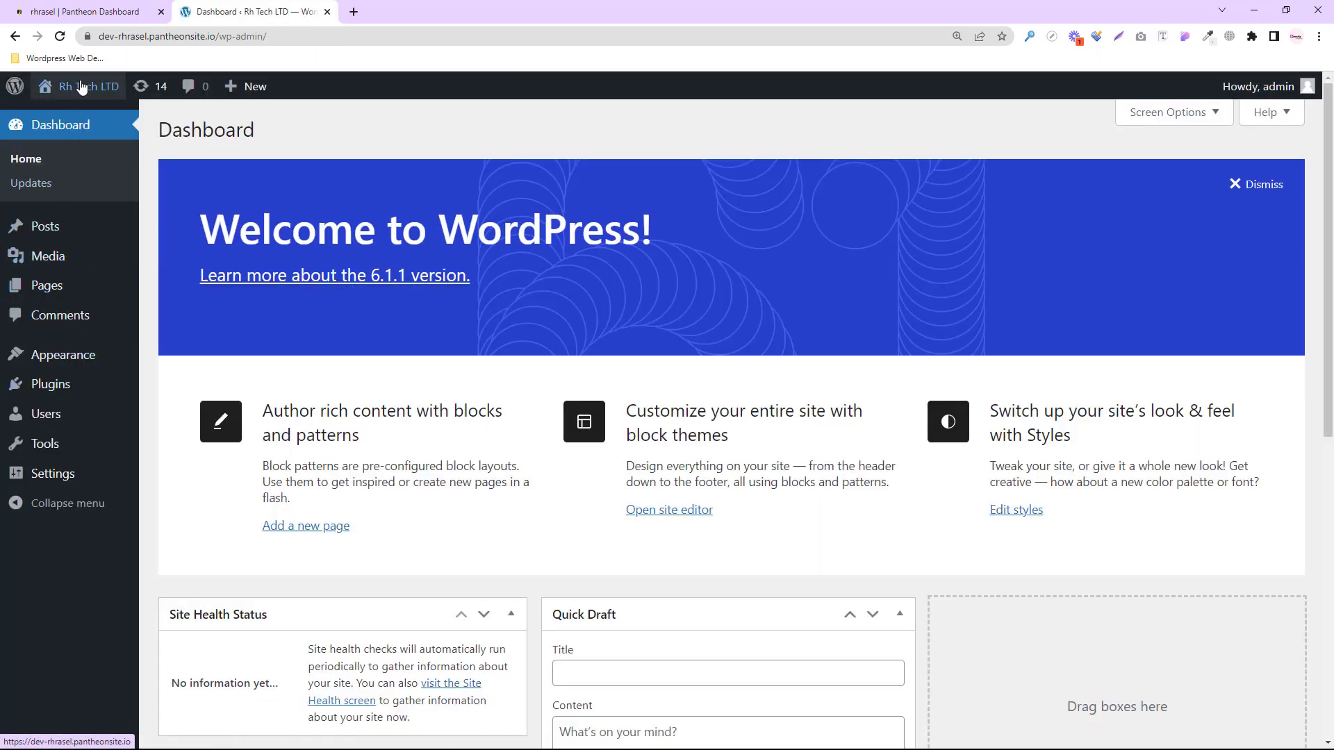
mouse_move(78, 88)
right_click(75, 120)
click(90, 126)
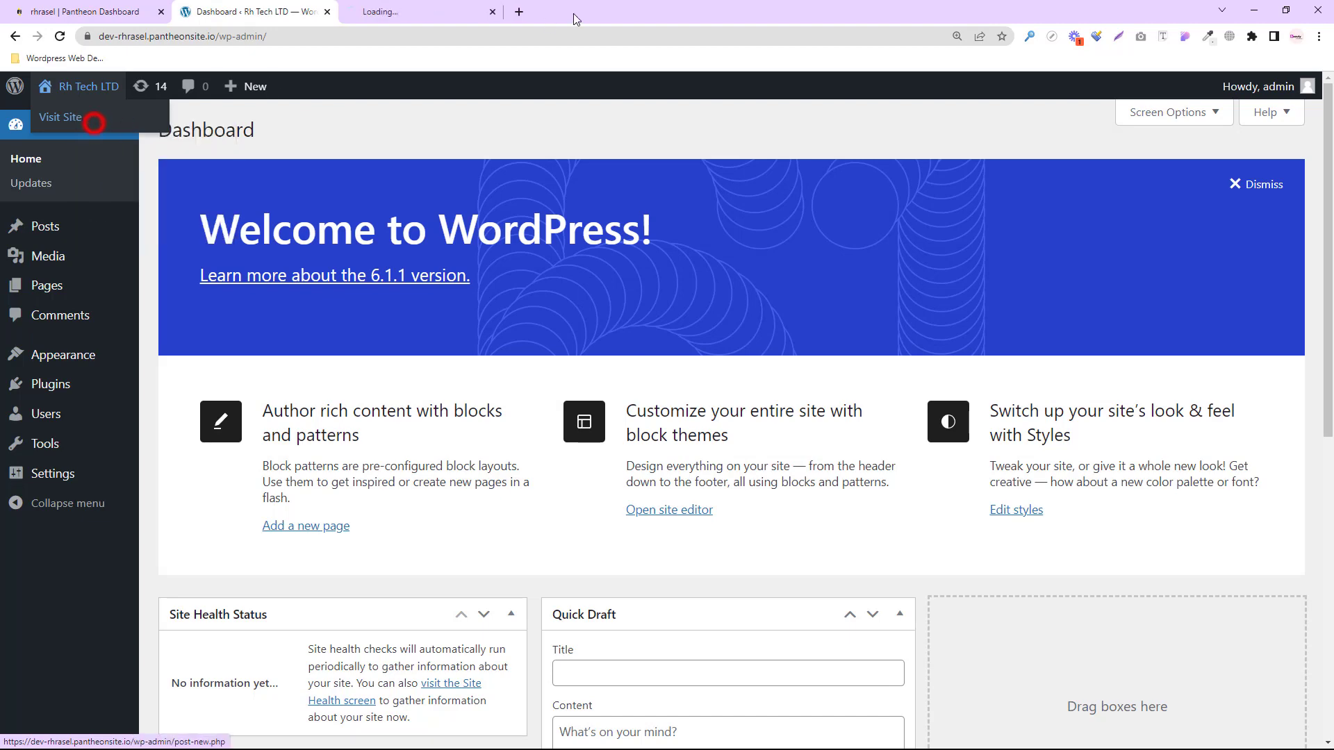
click(384, 11)
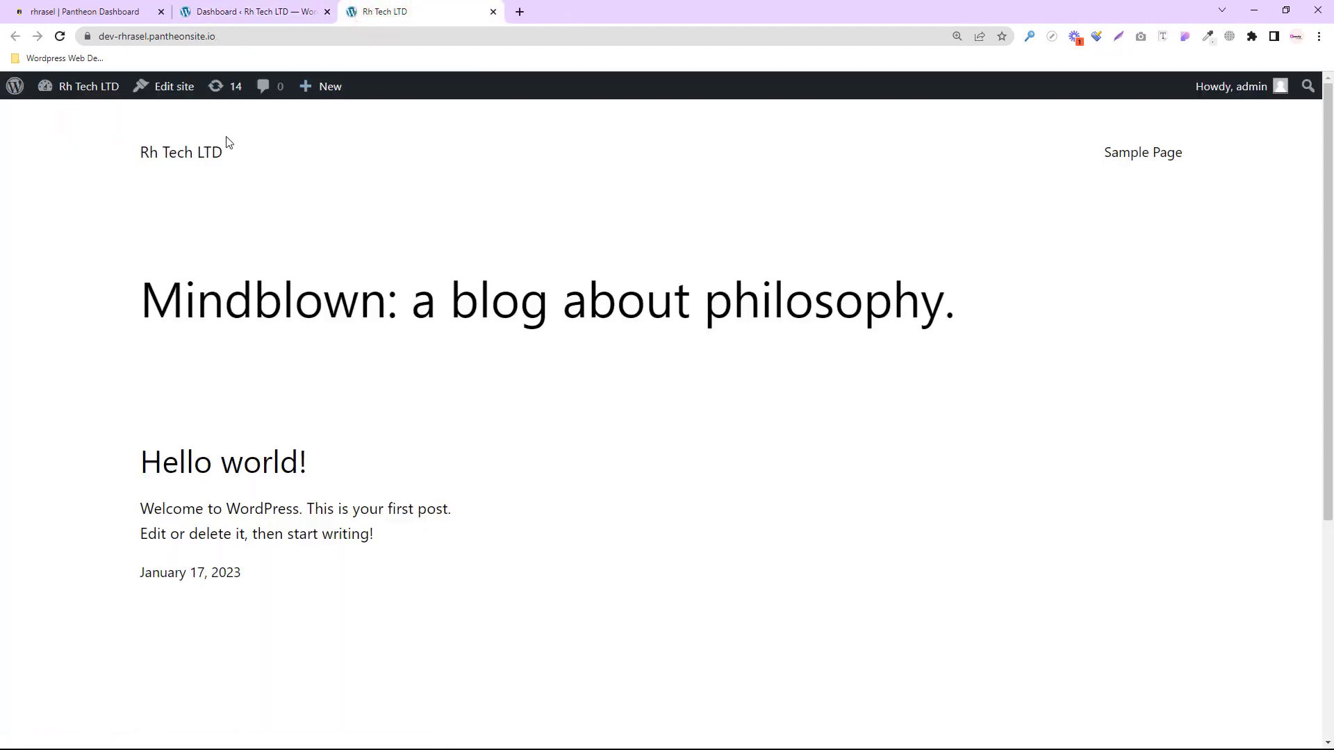
scroll(540, 486, down, 5)
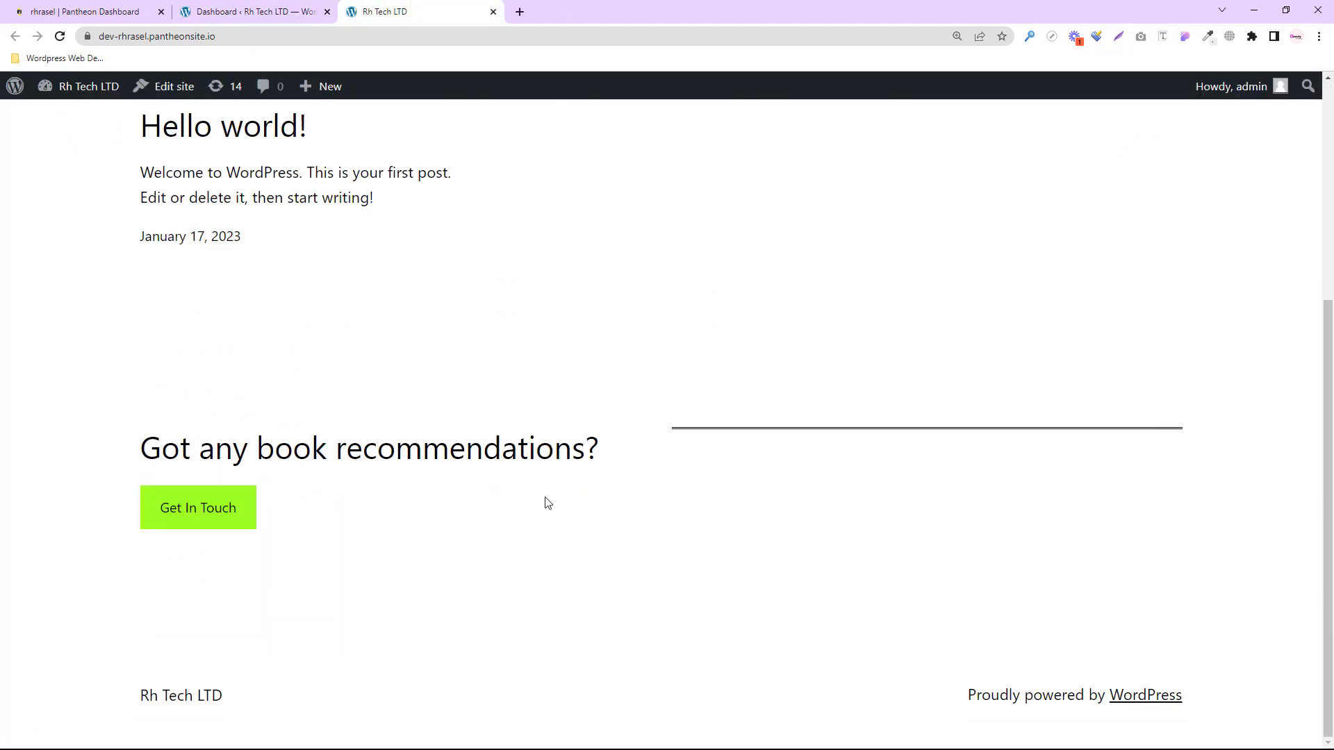
scroll(547, 502, up, 5)
- Hide the YouTube playlist window and bring back the window showing the Rh Tech LTD site
click(1254, 10)
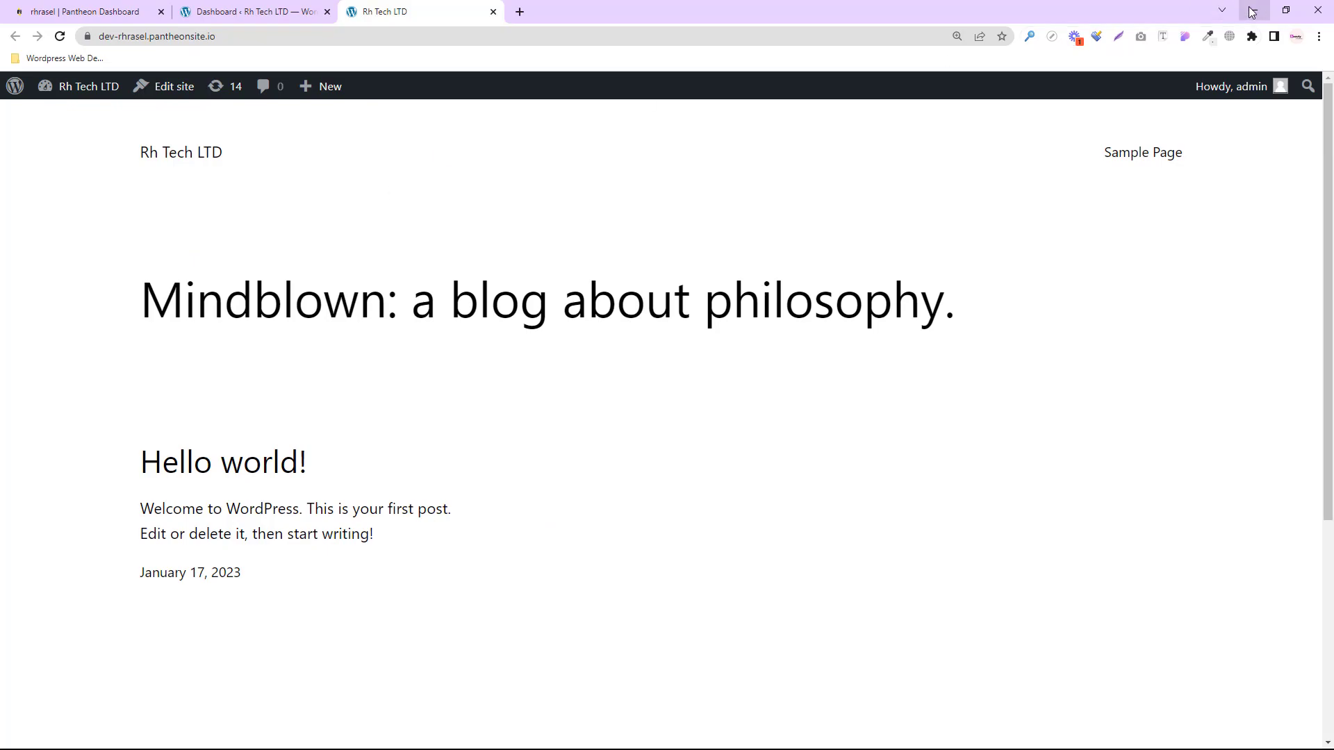
click(324, 736)
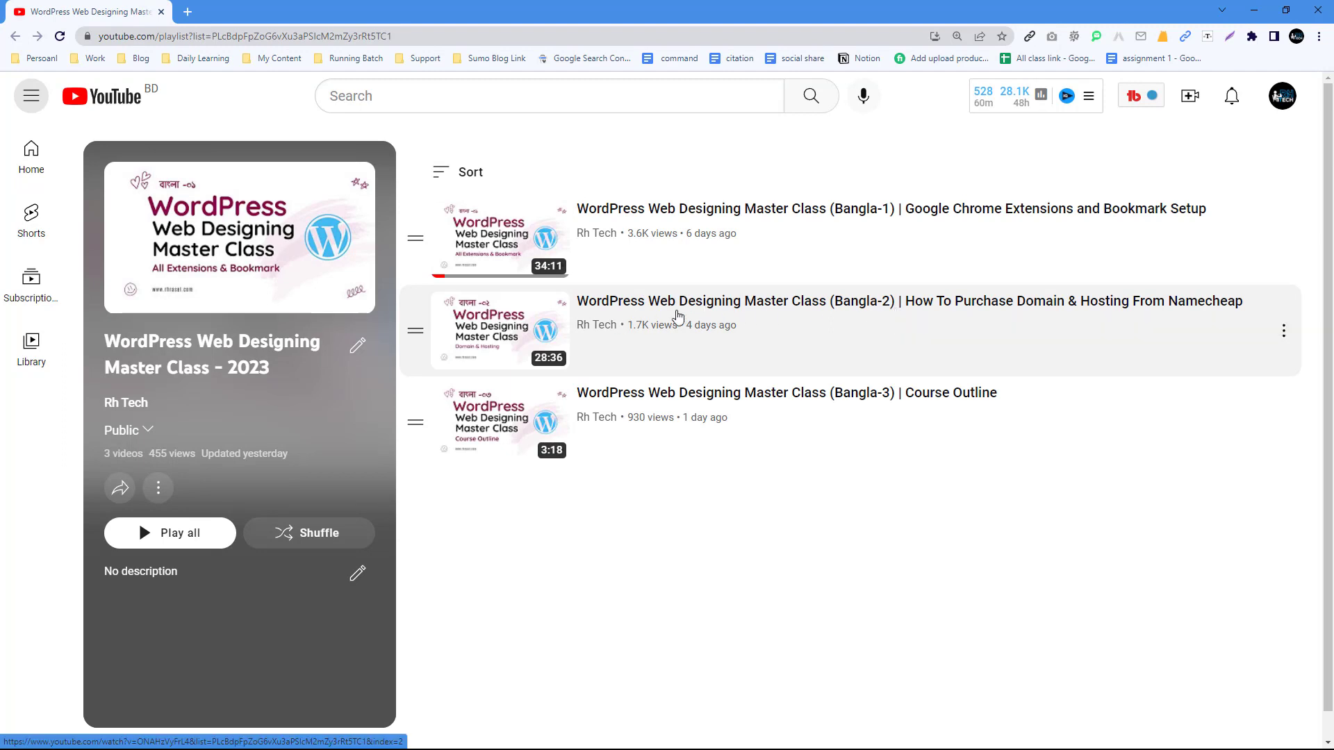
click(1252, 10)
click(392, 734)
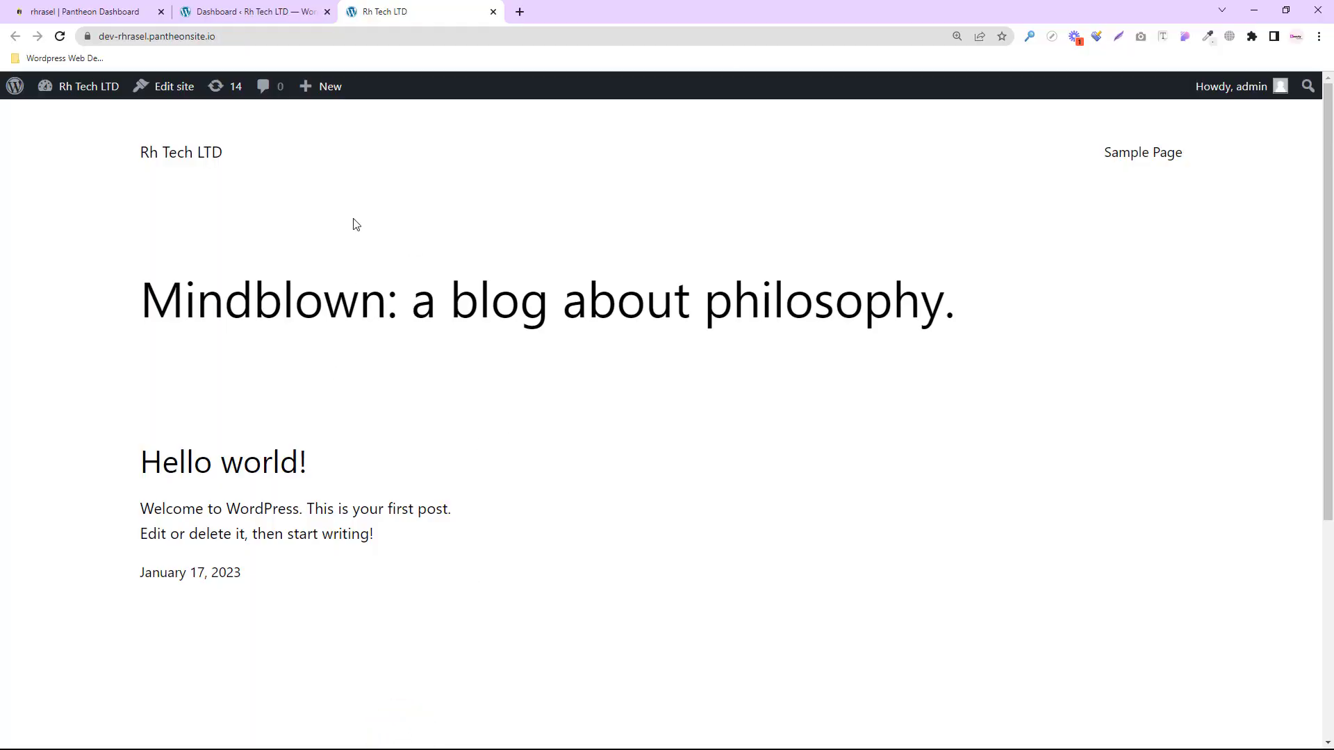
- Return to the WordPress Dashboard and review its panels: 1 Post, 1 Page, 1 Comment, Twenty Twenty-Three theme
mouse_move(81, 89)
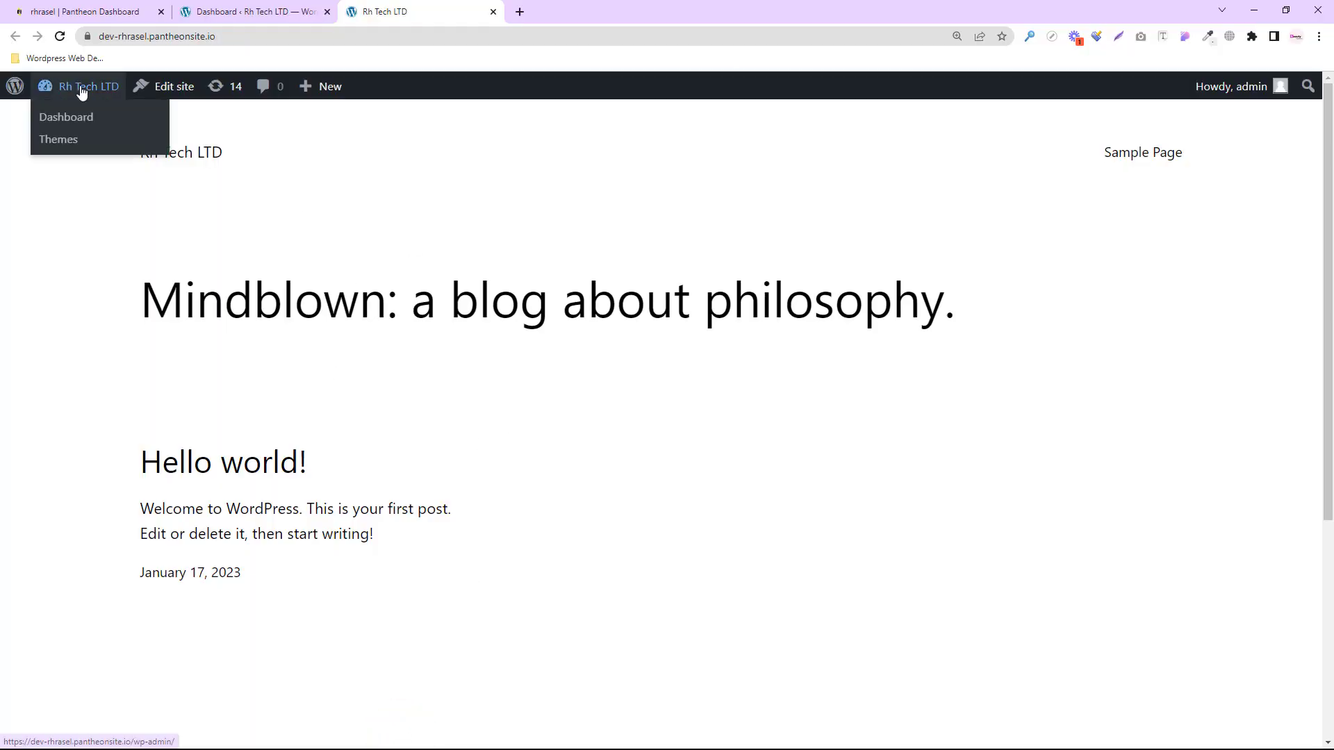
click(71, 121)
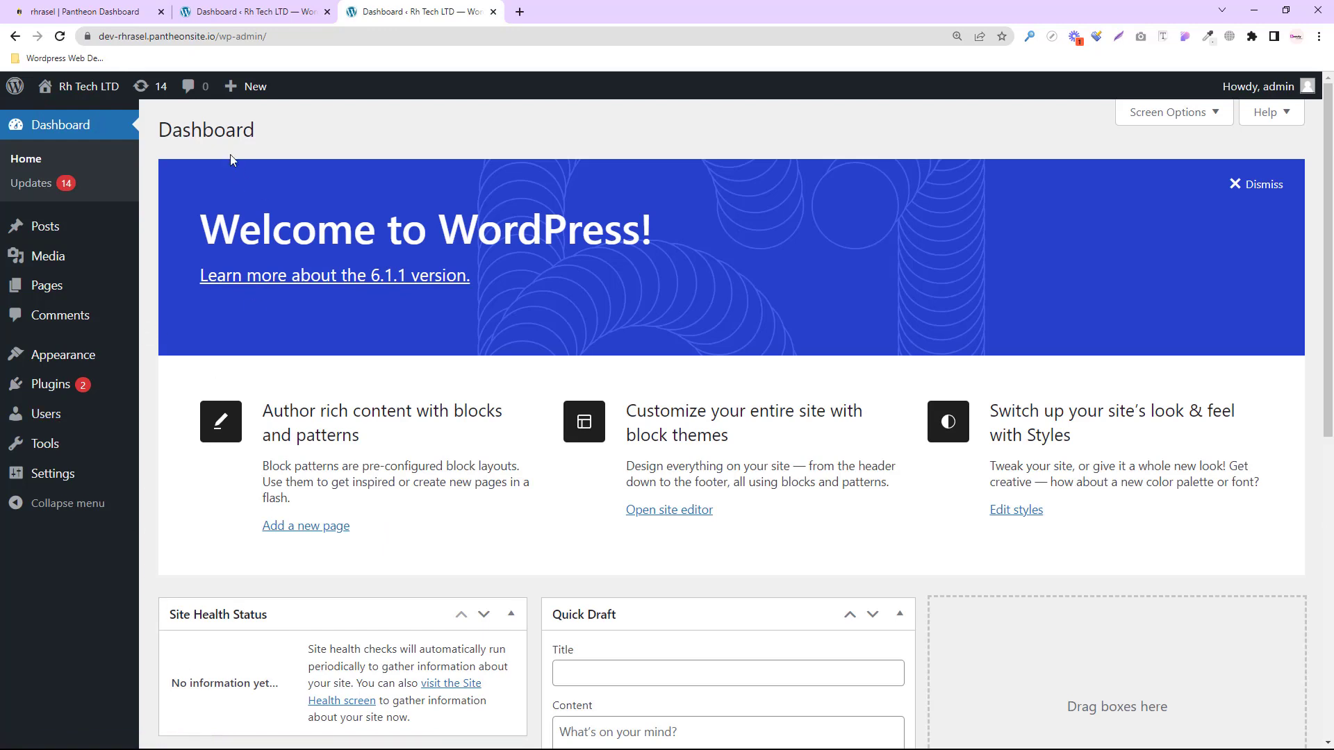
mouse_move(139, 436)
scroll(753, 435, down, 1)
scroll(752, 436, down, 8)
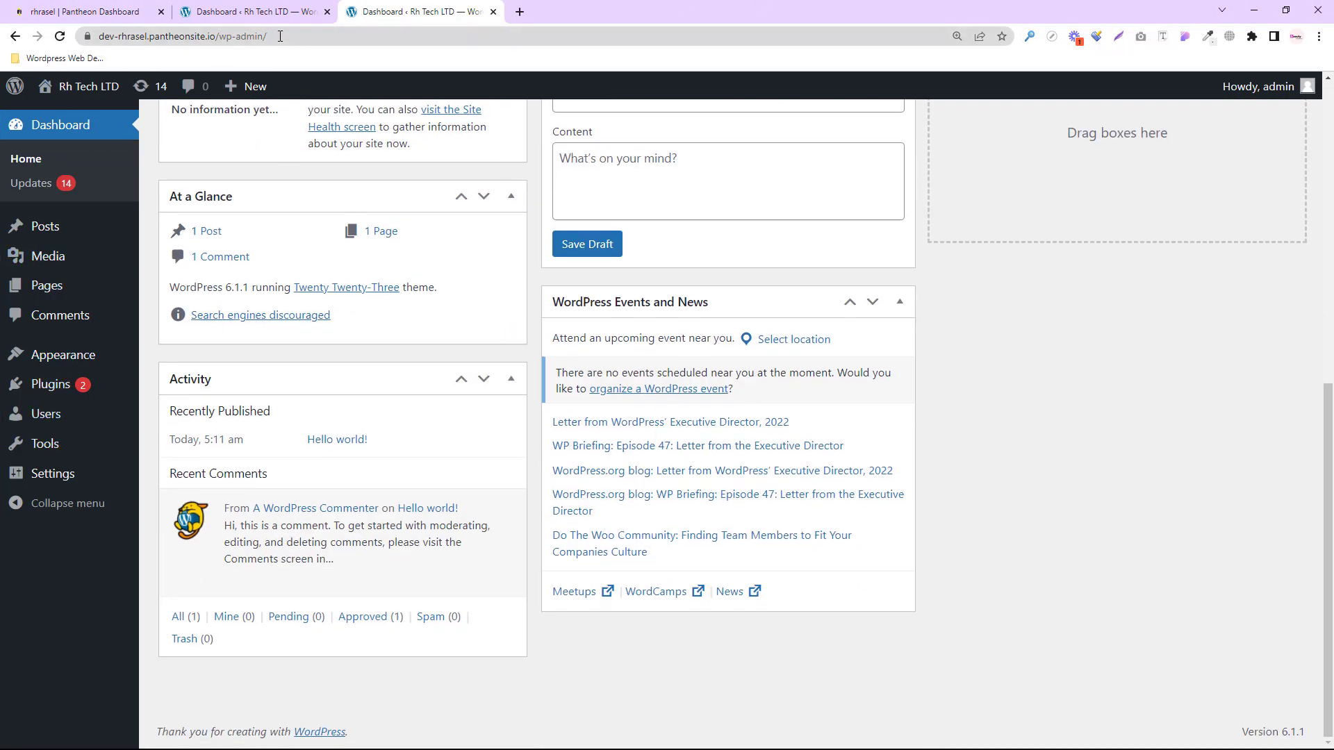
- Log out of WordPress via the Howdy, admin menu and close both WordPress tabs
mouse_move(1271, 86)
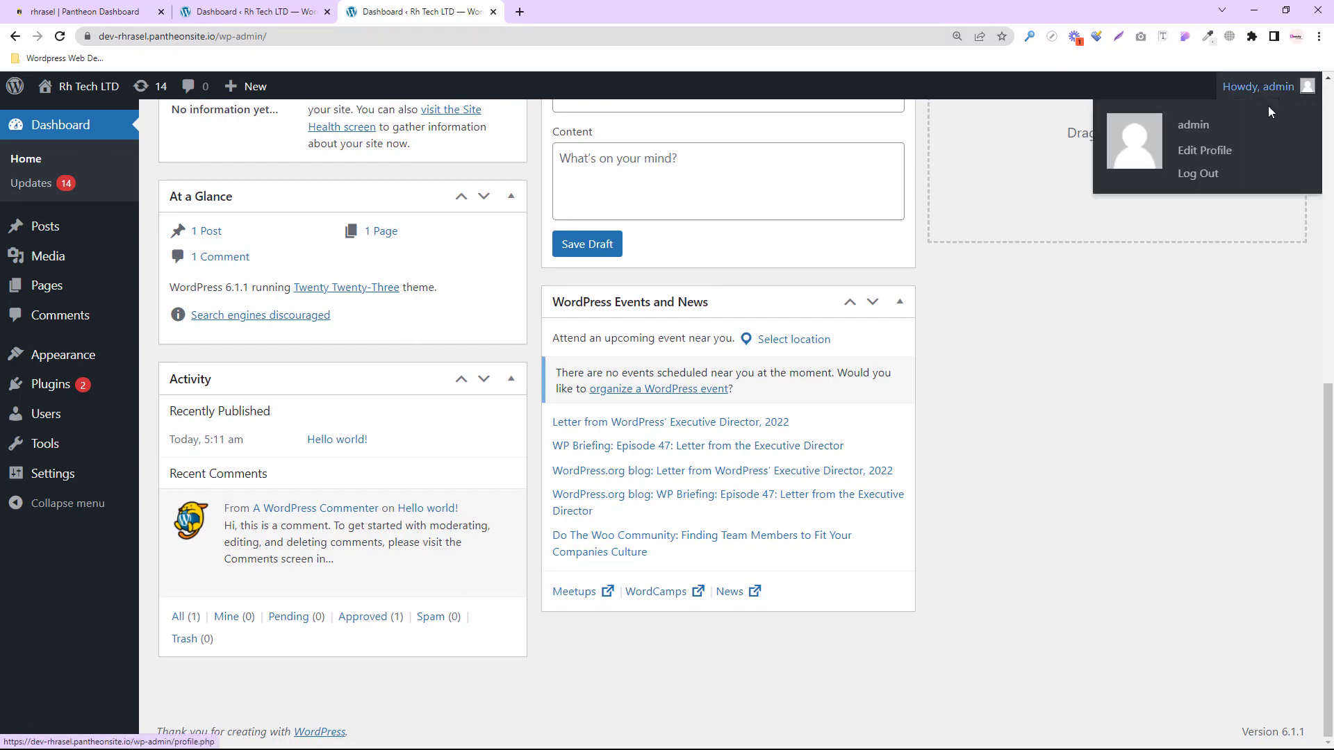
click(1189, 172)
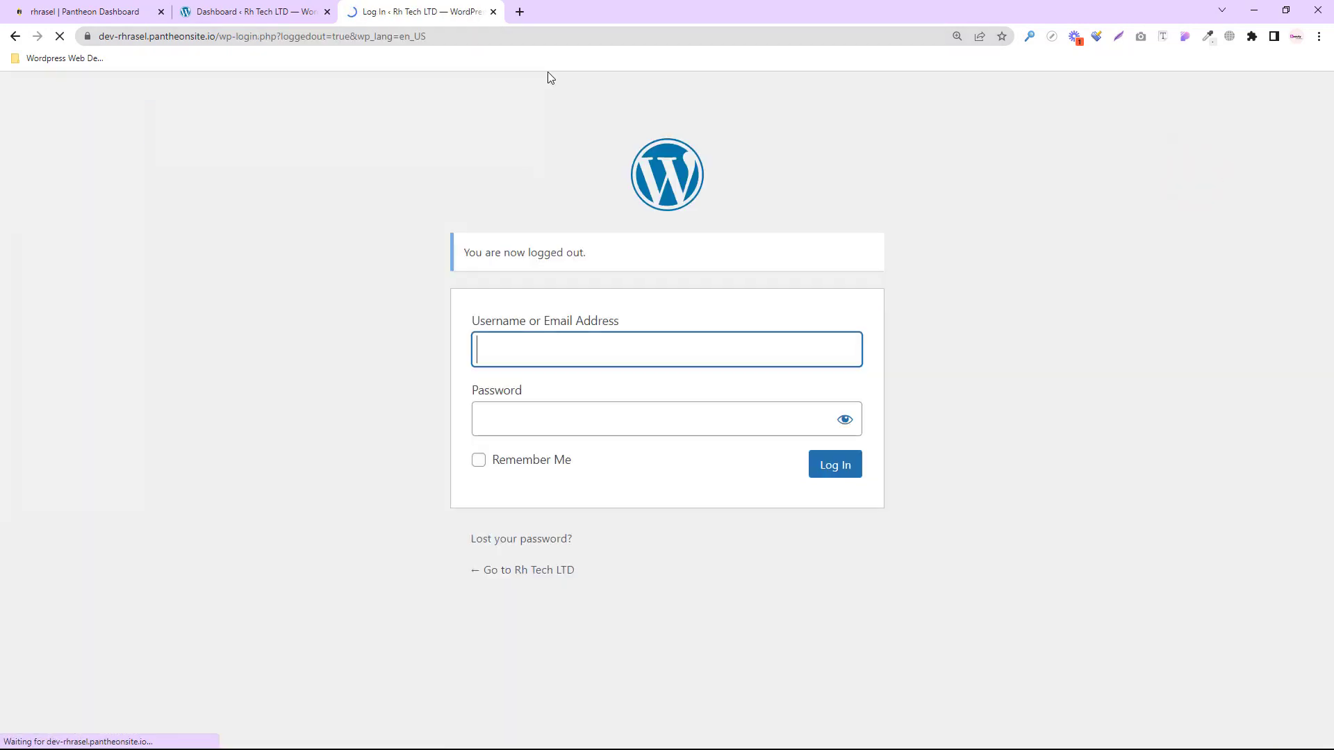
click(494, 12)
click(328, 12)
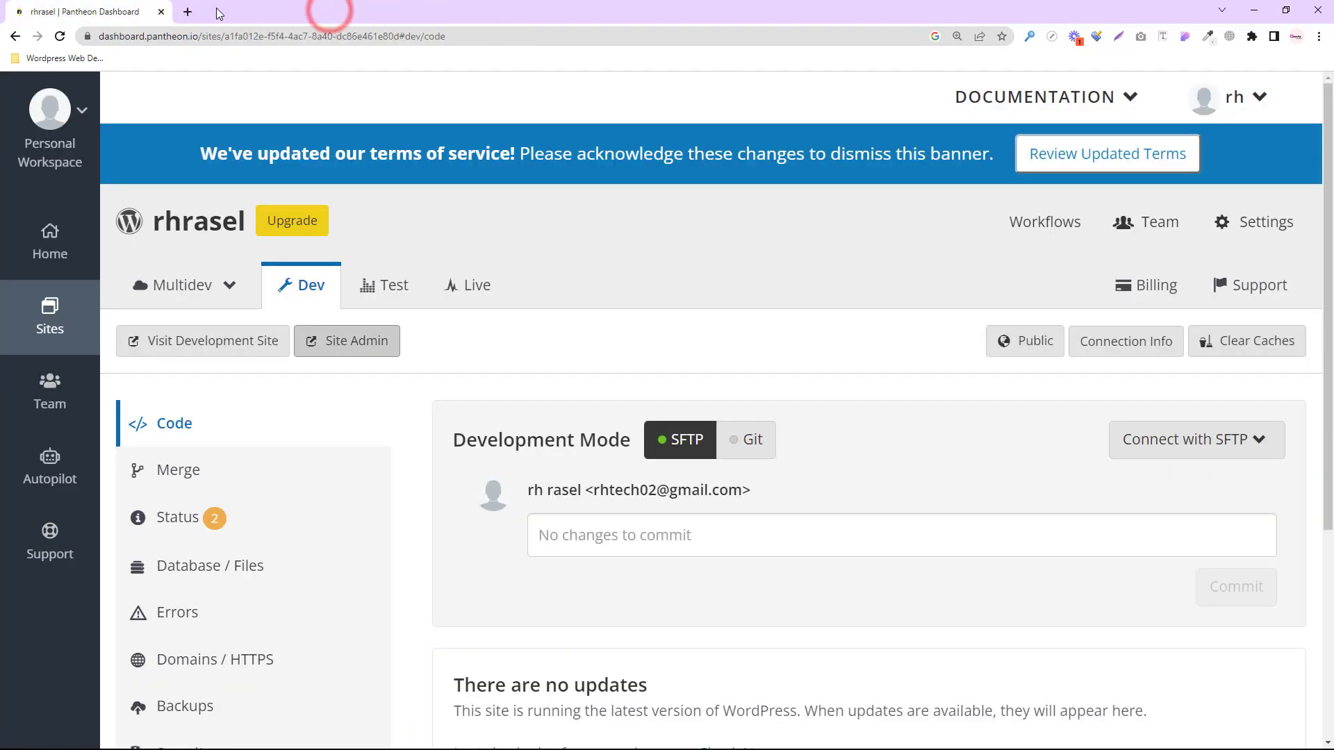
- Load the site's front page at dev-rhrasel.pantheonsite.io in a new tab
click(193, 13)
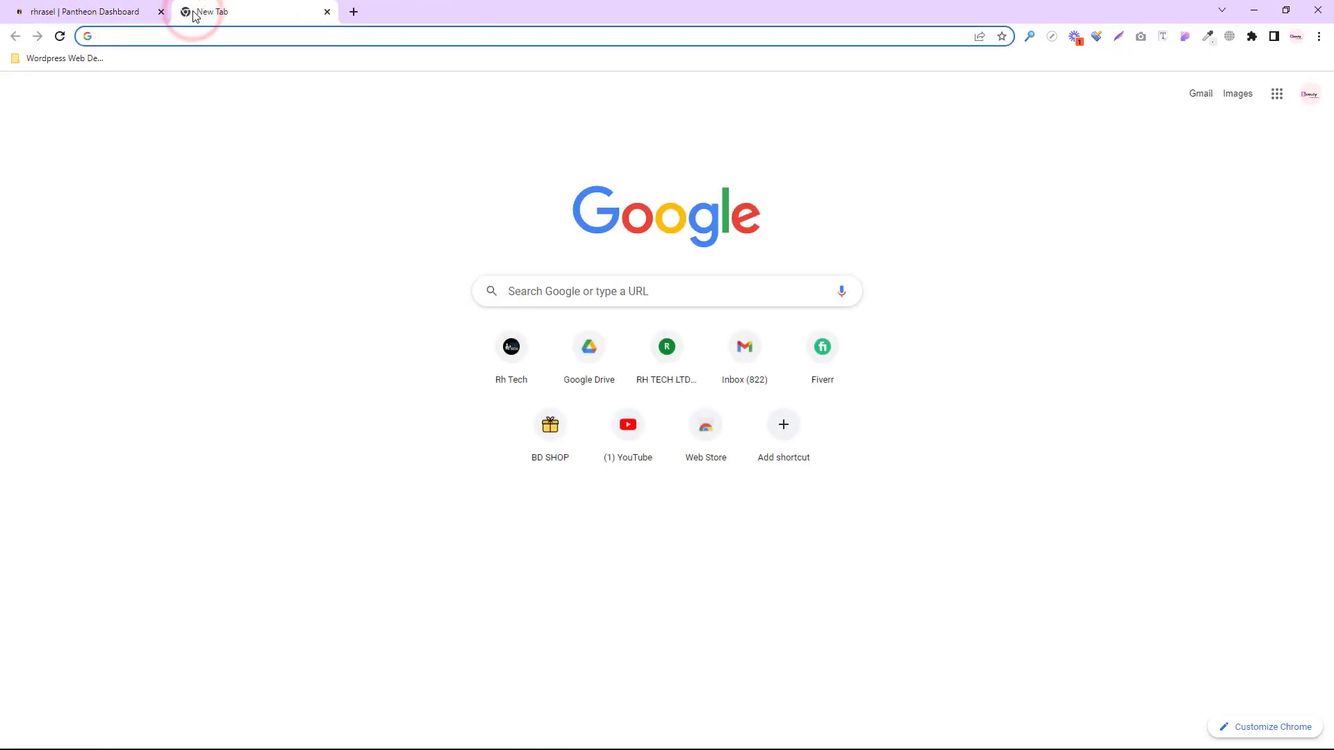
text(dev-rhrasel.pantheonsite.io)
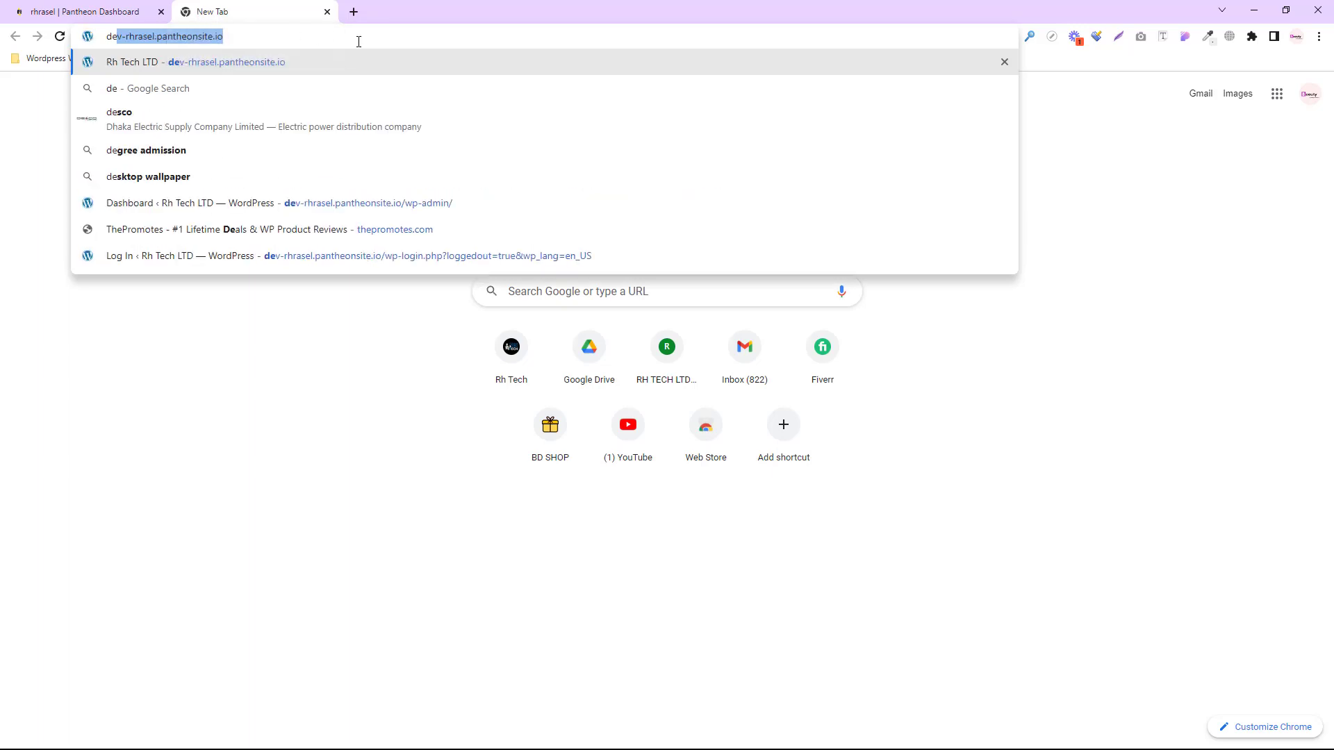
drag(237, 38, 123, 40)
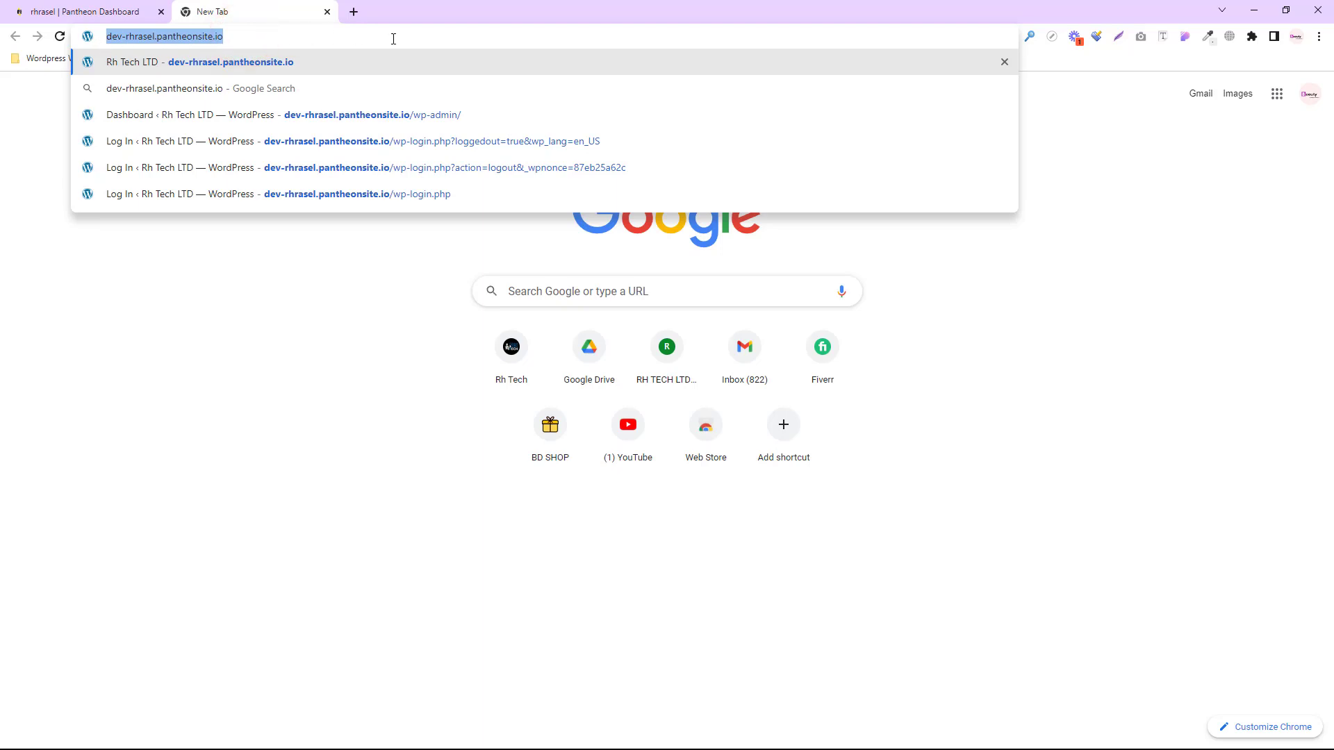
key(Return)
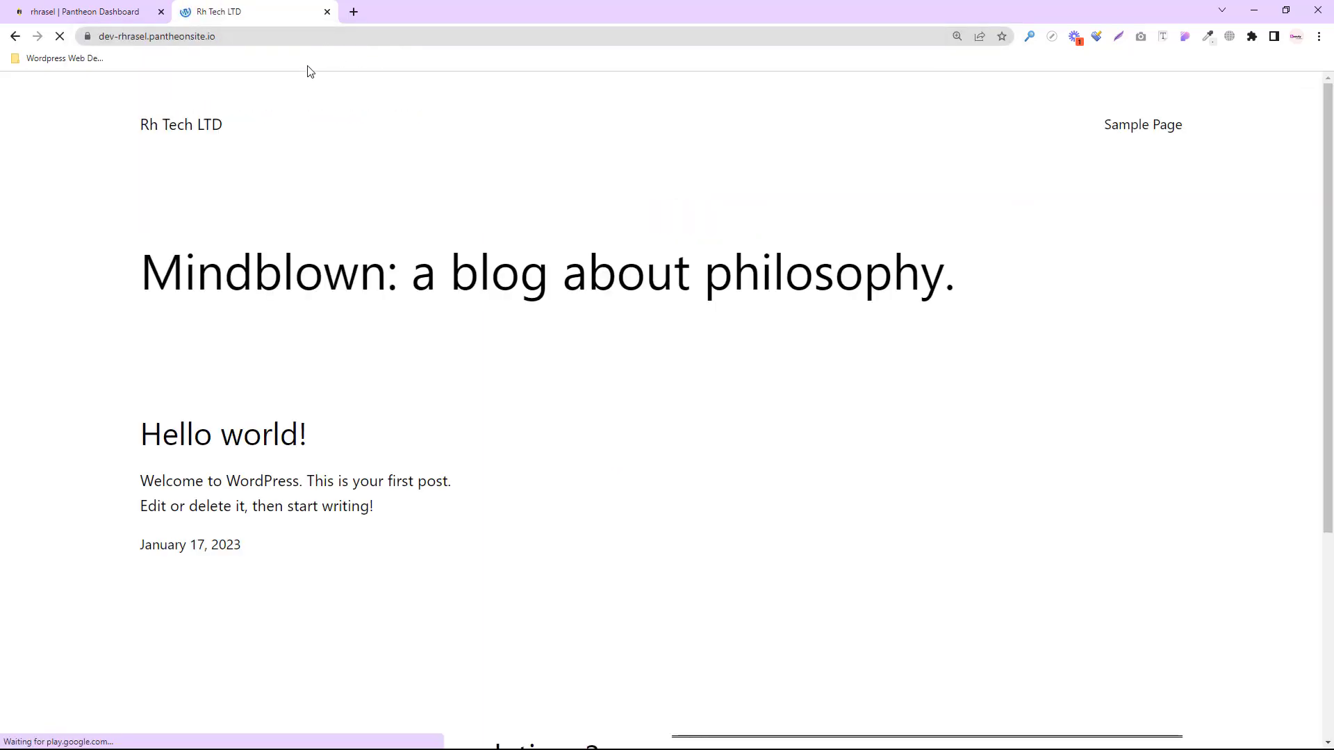
- Append /wp-admin to the site address to reach the WordPress login page
click(232, 37)
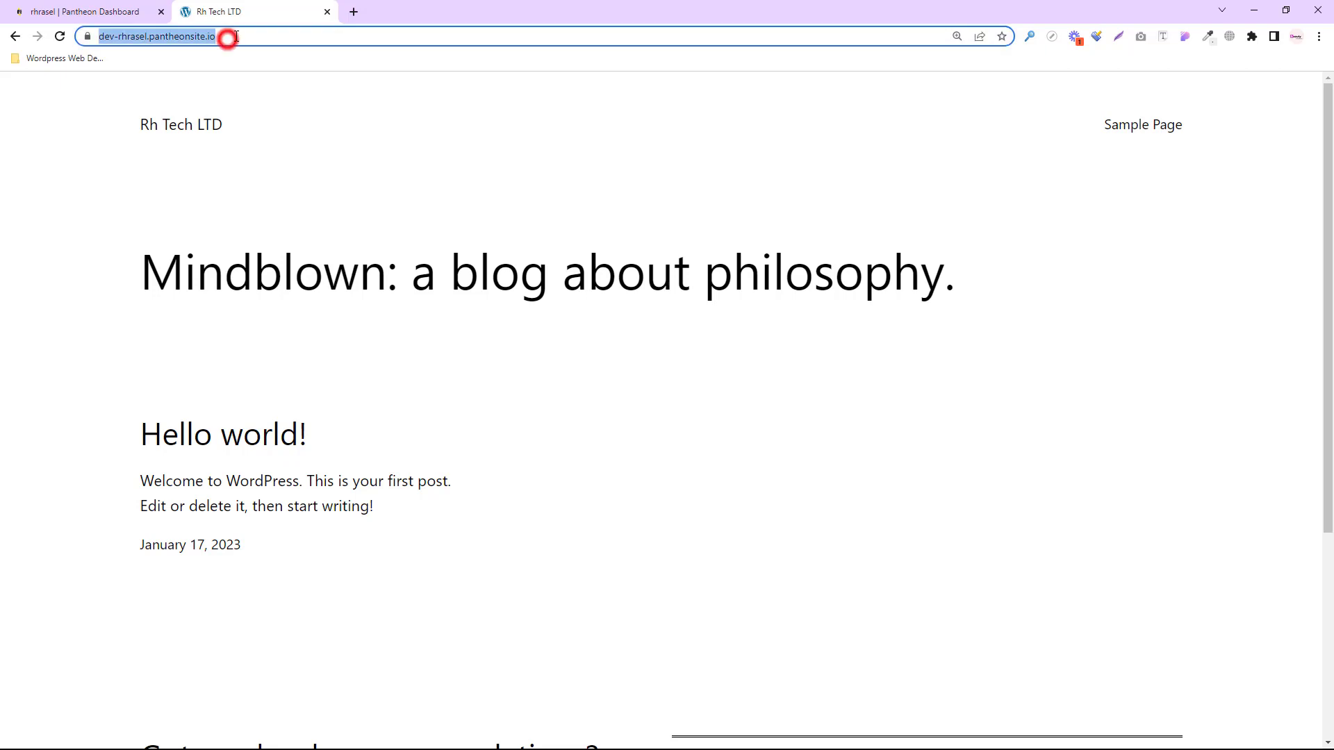
click(233, 36)
text(/)
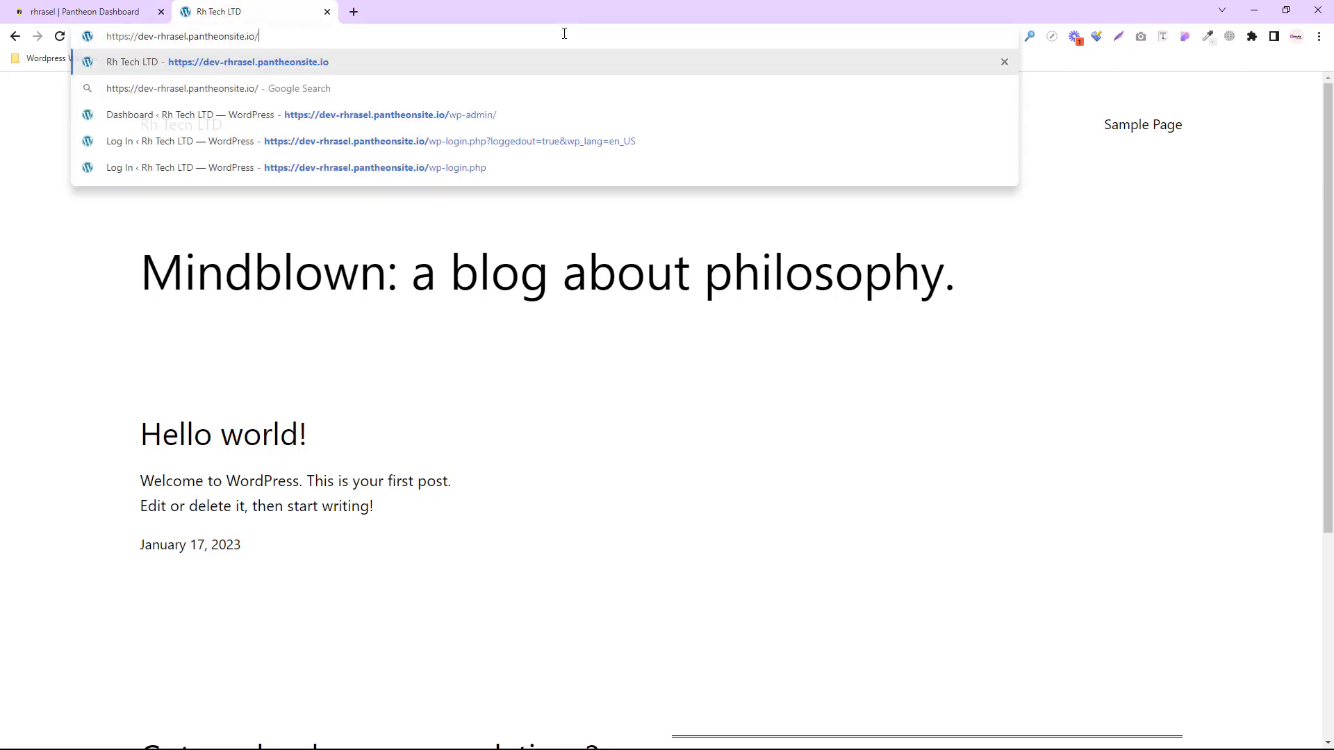
text(wp)
text(-)
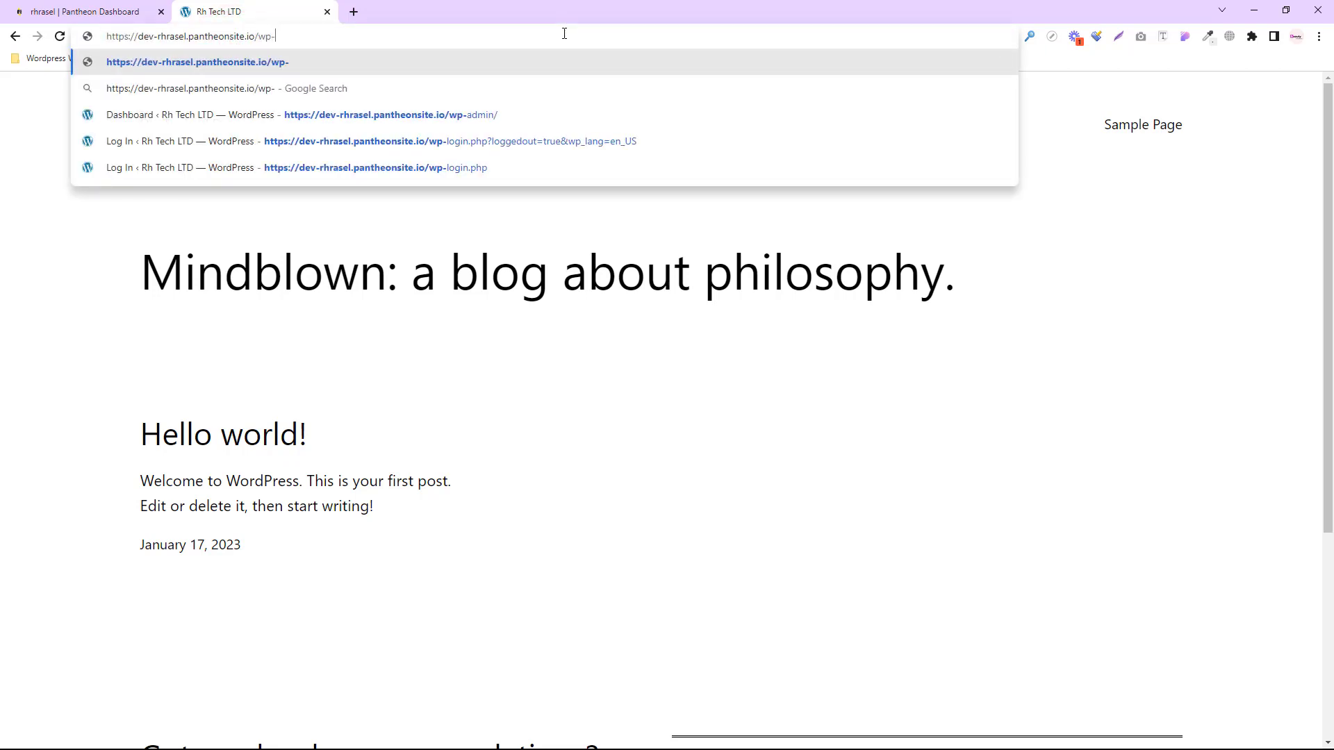
text(admin)
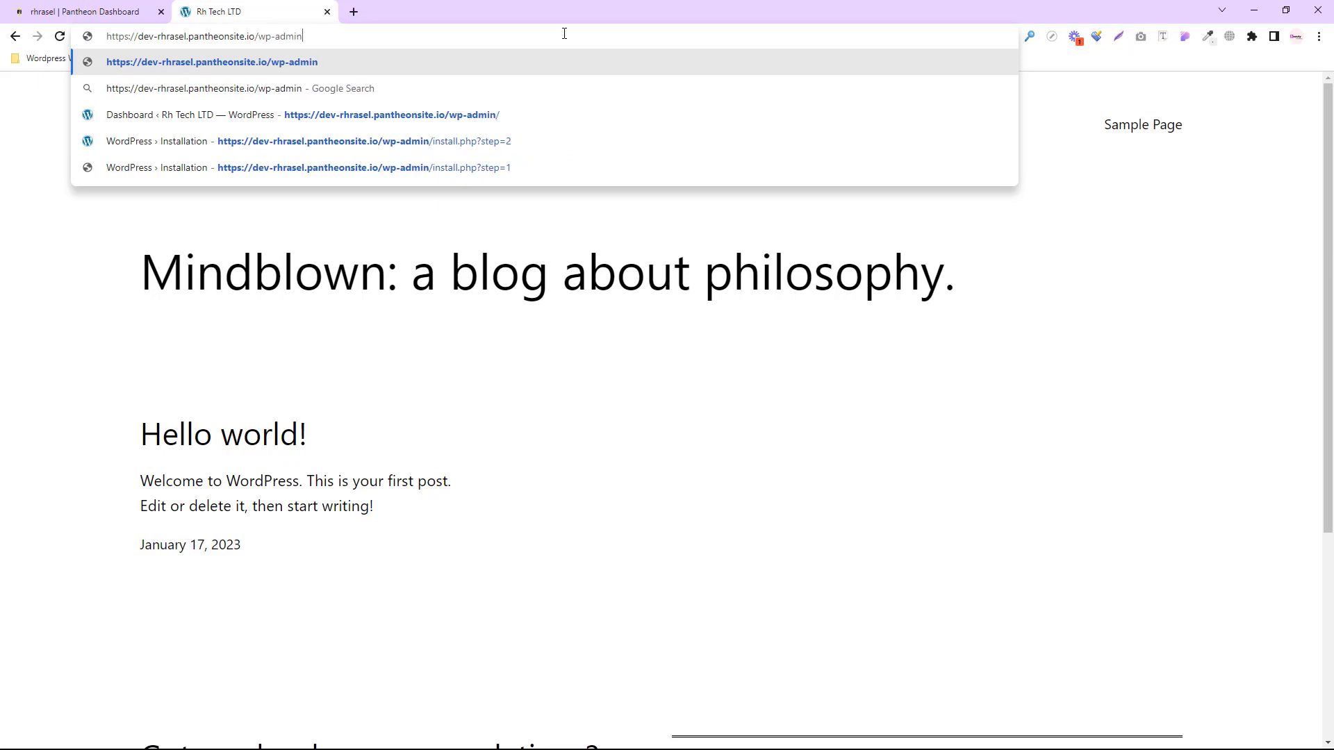
key(Return)
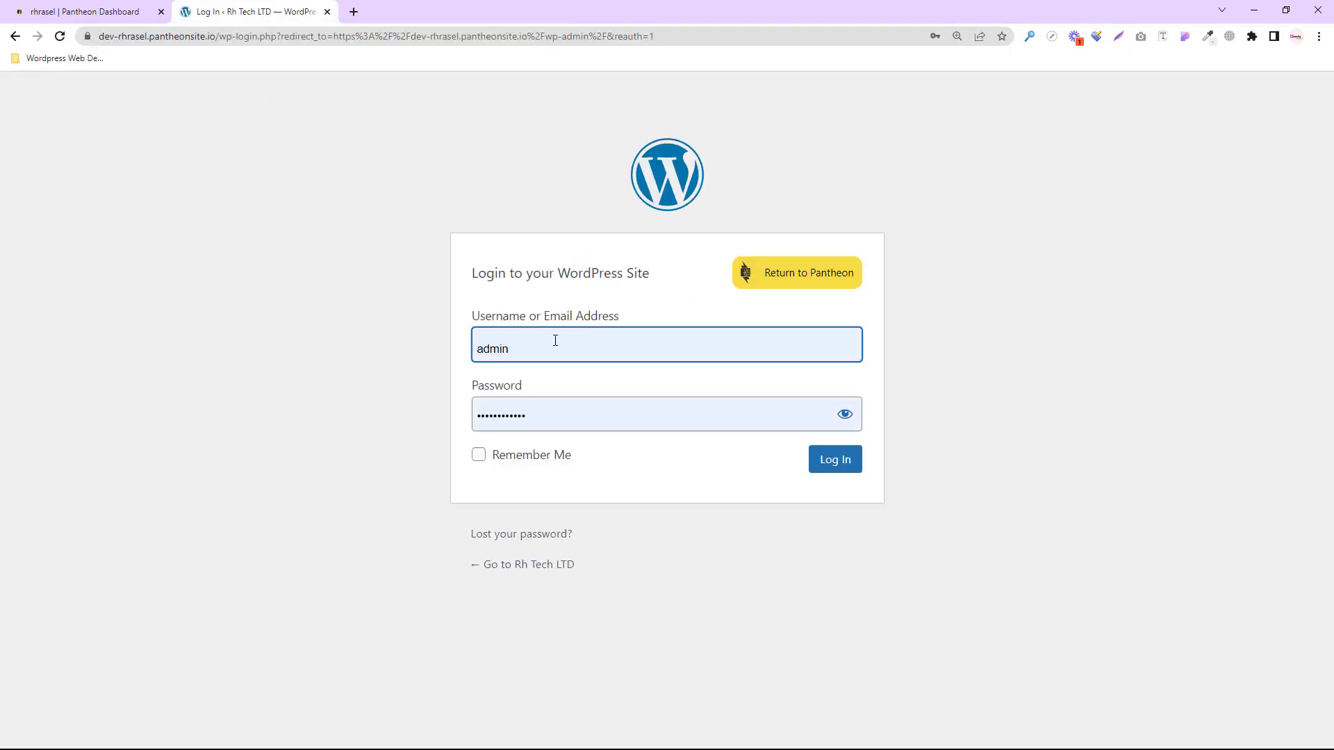
- Log in as admin using the saved credentials to reach the Dashboard
click(555, 349)
double_click(554, 347)
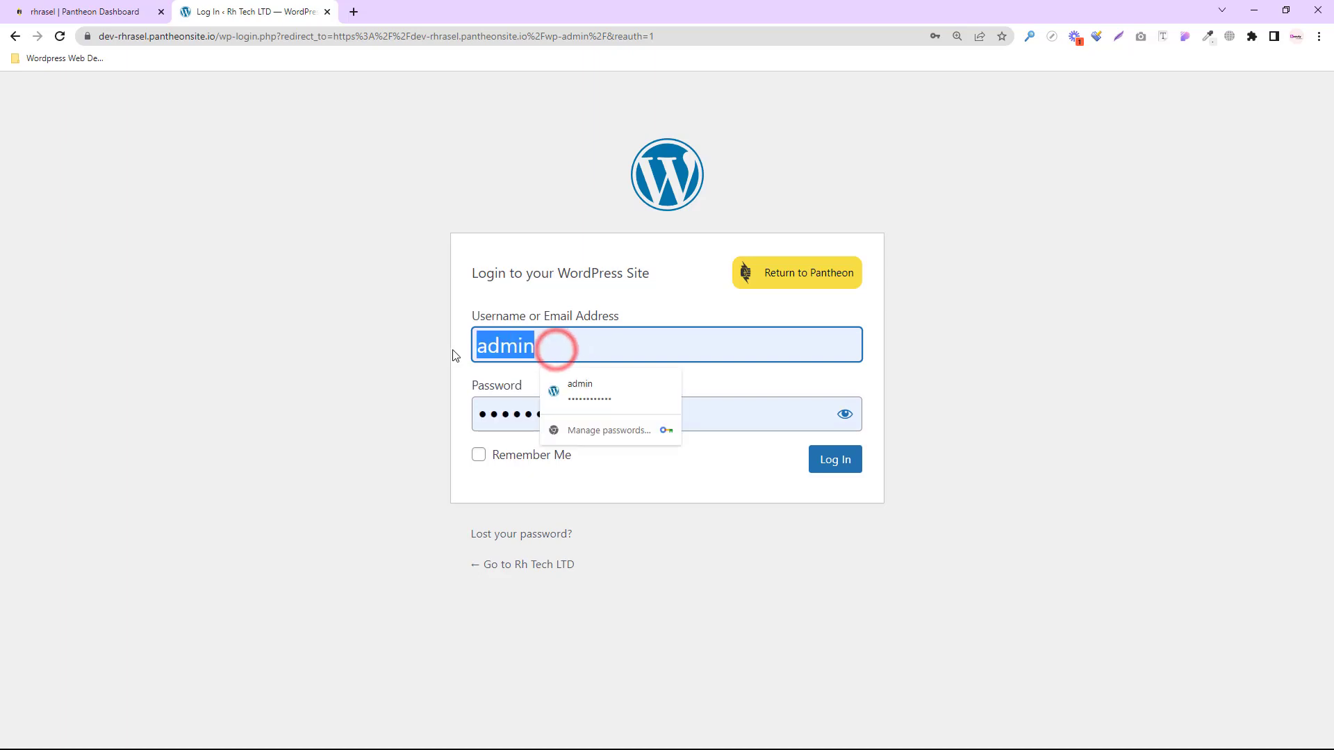
click(744, 412)
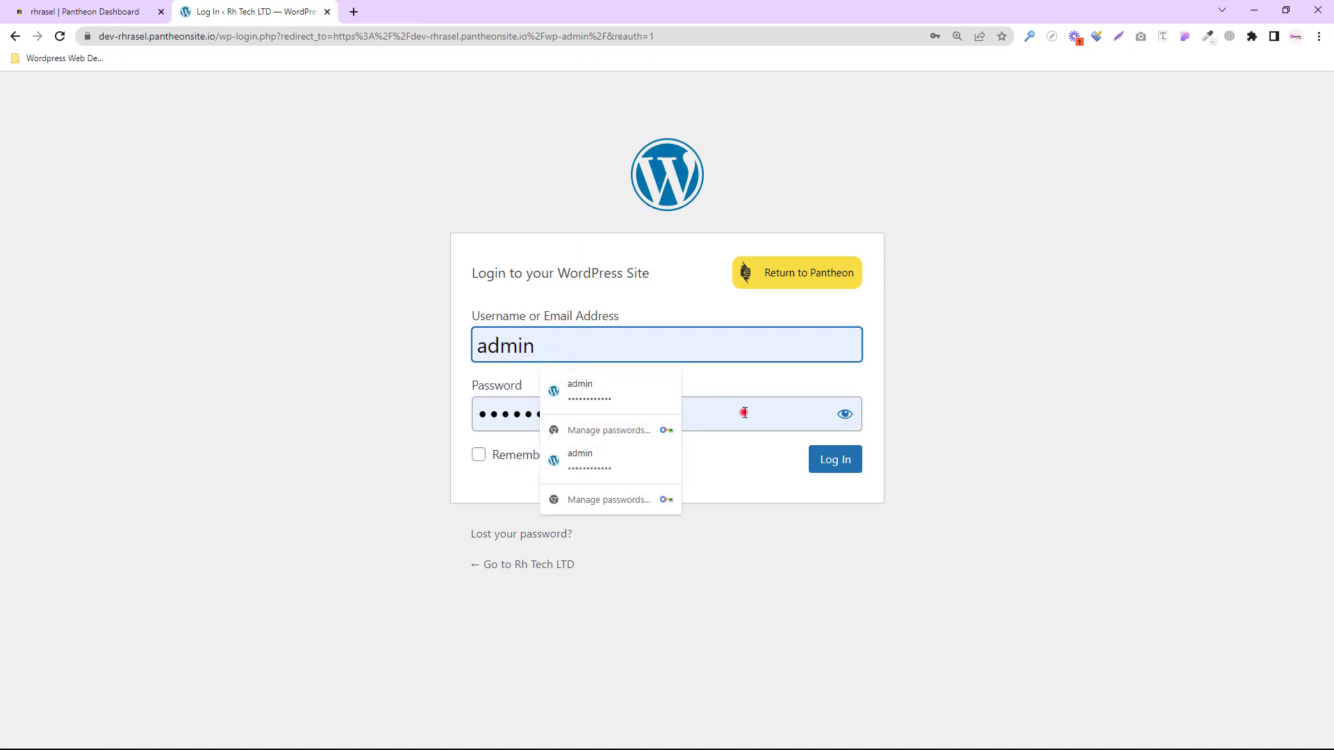
click(834, 461)
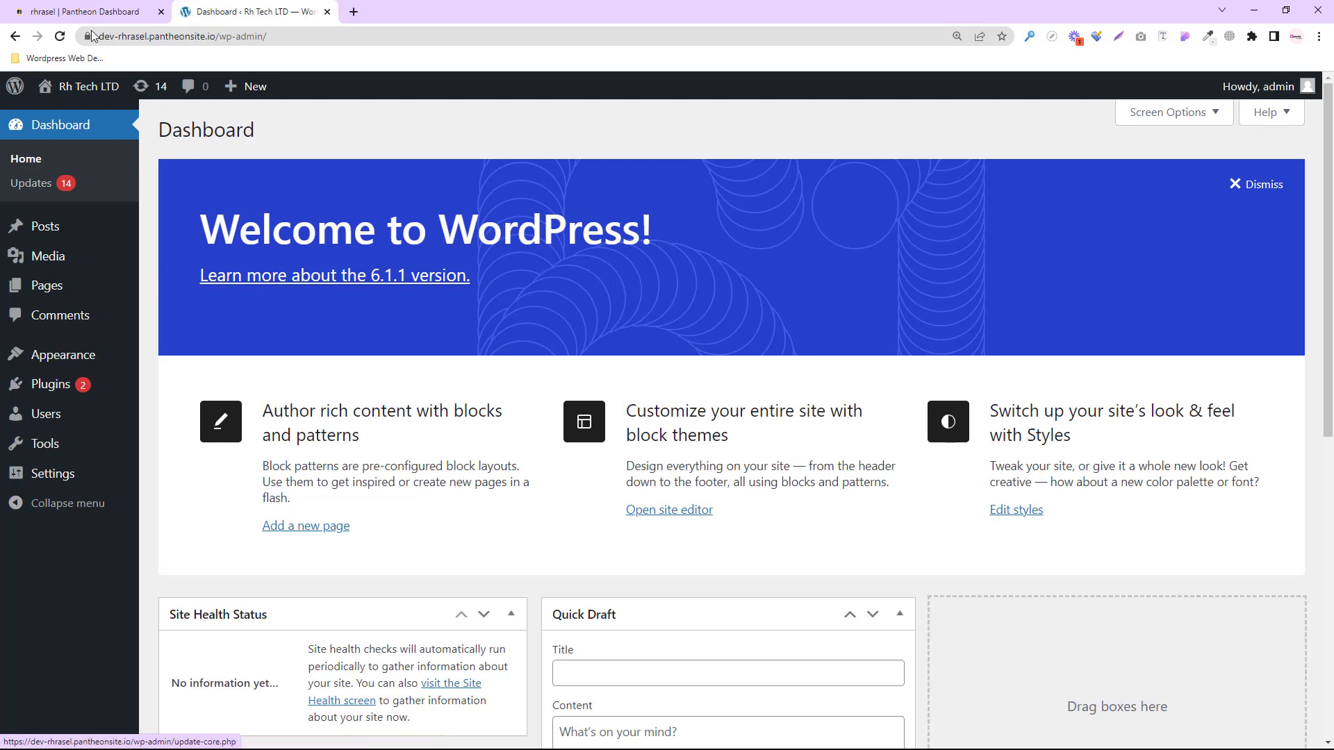